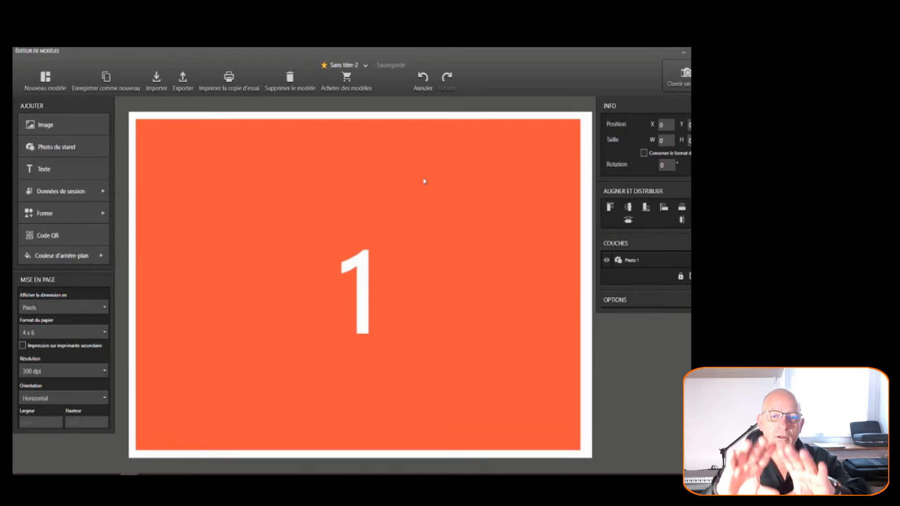
Step: Move the photo 1 placeholder diagonally to about X 443, and bring it back to about X 32
left_click(155, 123)
left_click_drag(155, 123, 236, 183)
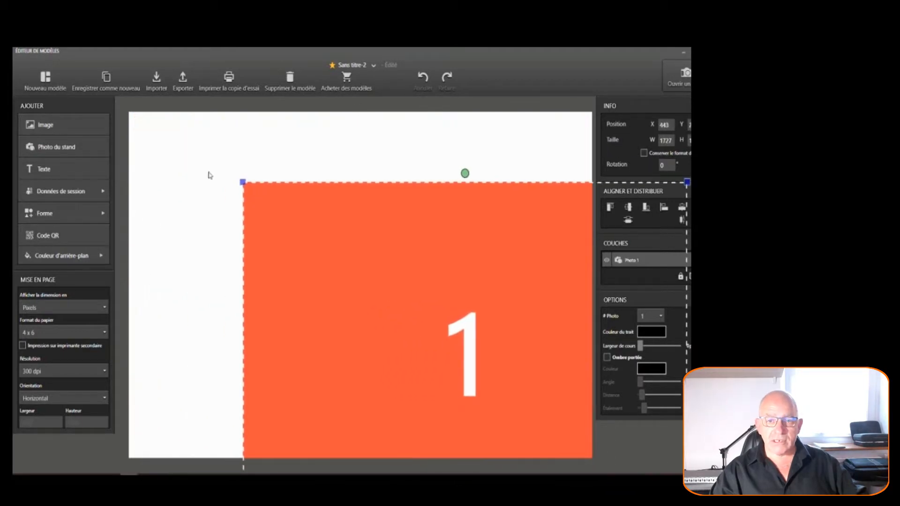
left_click(187, 164)
left_click(362, 244)
left_click_drag(362, 244, 258, 183)
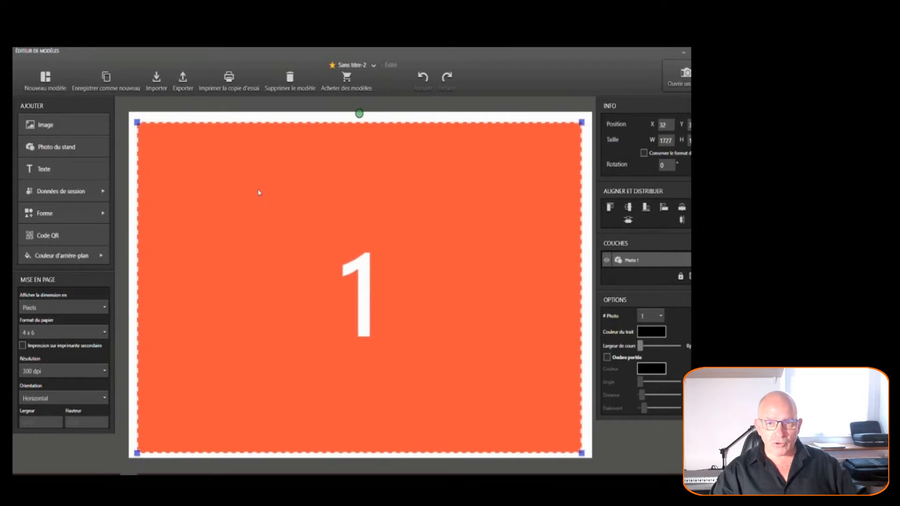
Step: Shrink the photo 1 placeholder from its upper-right corner to about 667 pixels wide
mouse_move(582, 119)
left_mouse_down()
mouse_move(333, 309)
mouse_move(542, 125)
mouse_move(586, 118)
left_mouse_up()
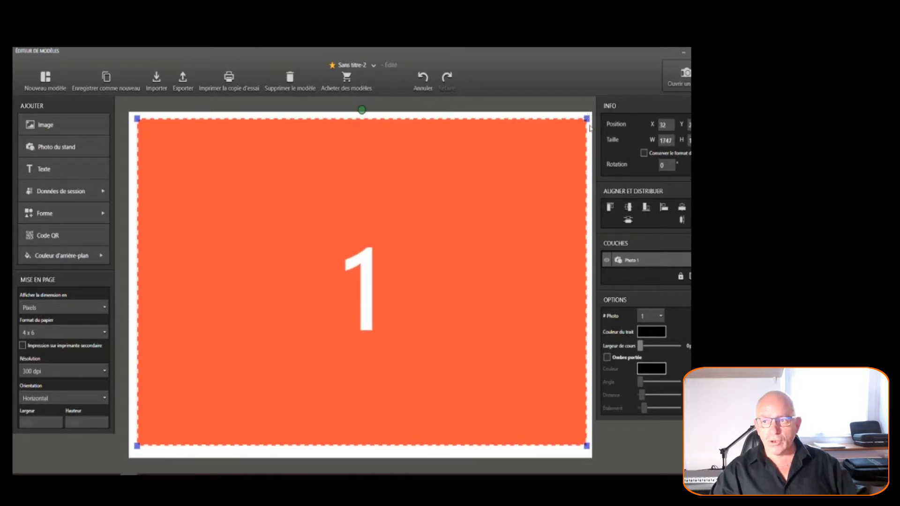
left_click_drag(587, 118, 309, 331)
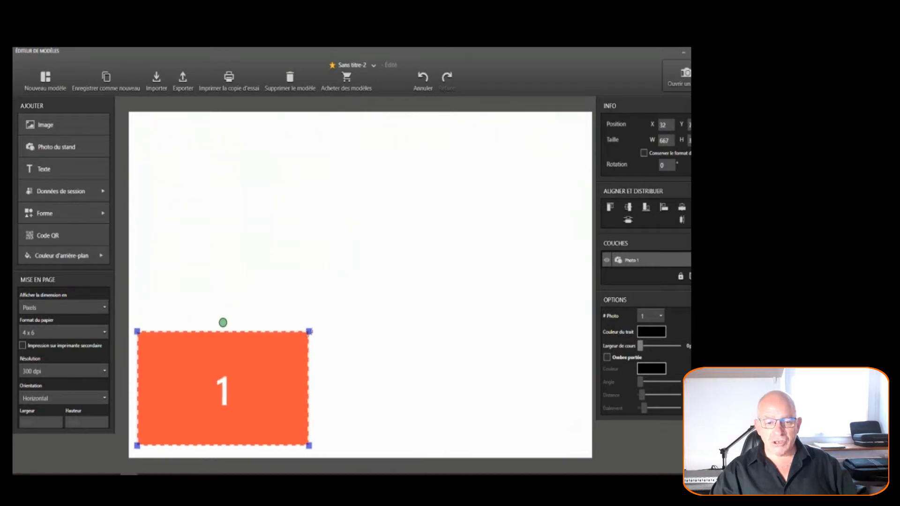
left_click(371, 316)
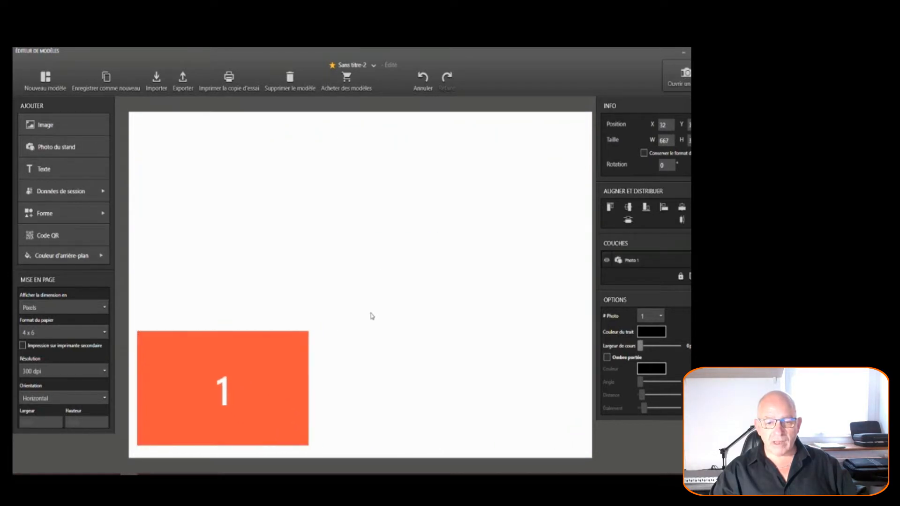
Step: Add a second booth photo about 940 pixels wide at the page's lower right and move photo 1 to the page's upper left
left_click(84, 152)
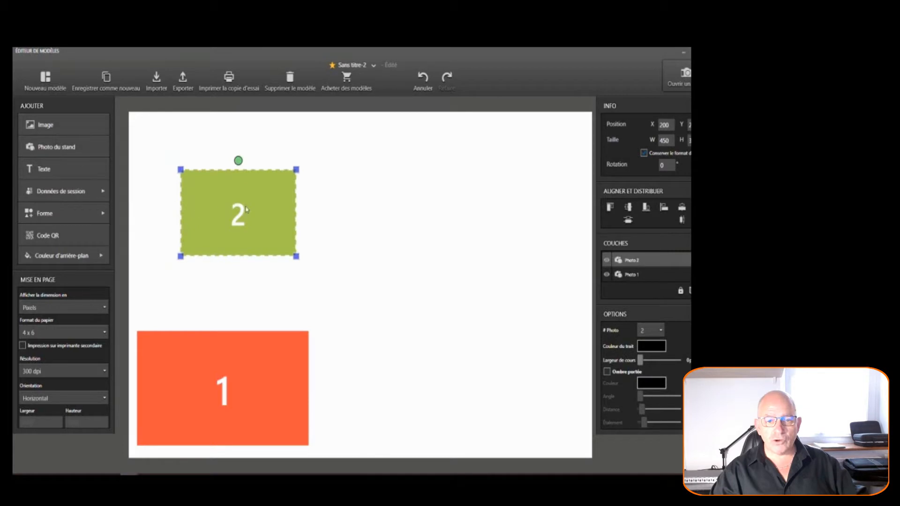
left_click_drag(246, 210, 388, 201)
left_click_drag(437, 251, 567, 407)
left_click_drag(436, 319, 452, 428)
left_click_drag(287, 416, 300, 222)
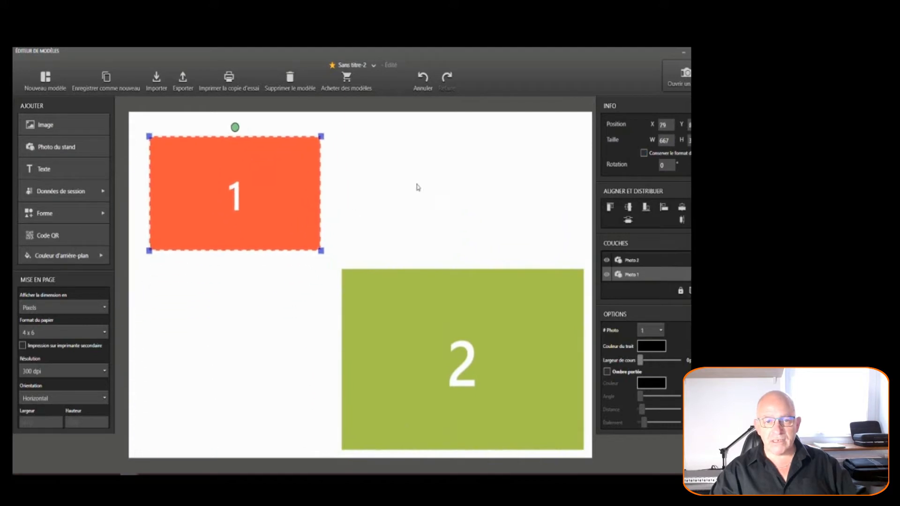
left_click(371, 179)
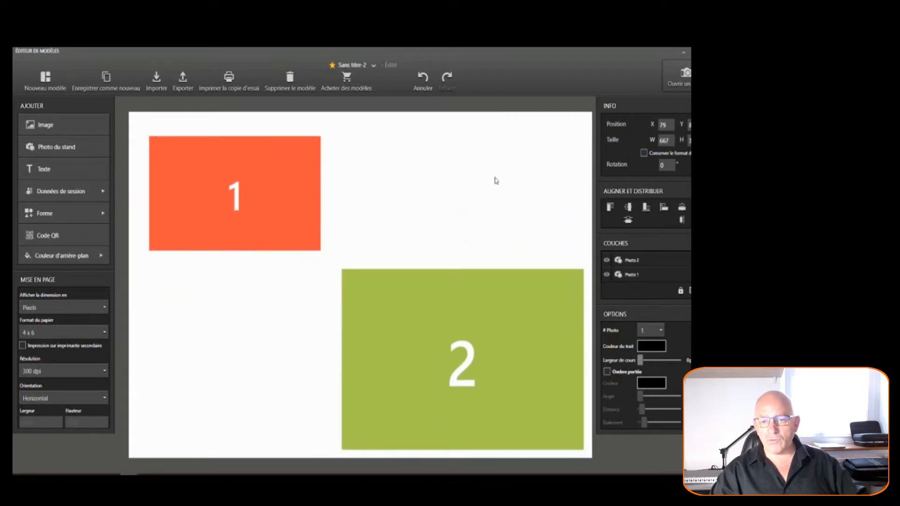
Step: Add a text box with its default text, placed at the page's upper right and enlarged to about 777 by 224 pixels
left_click(44, 168)
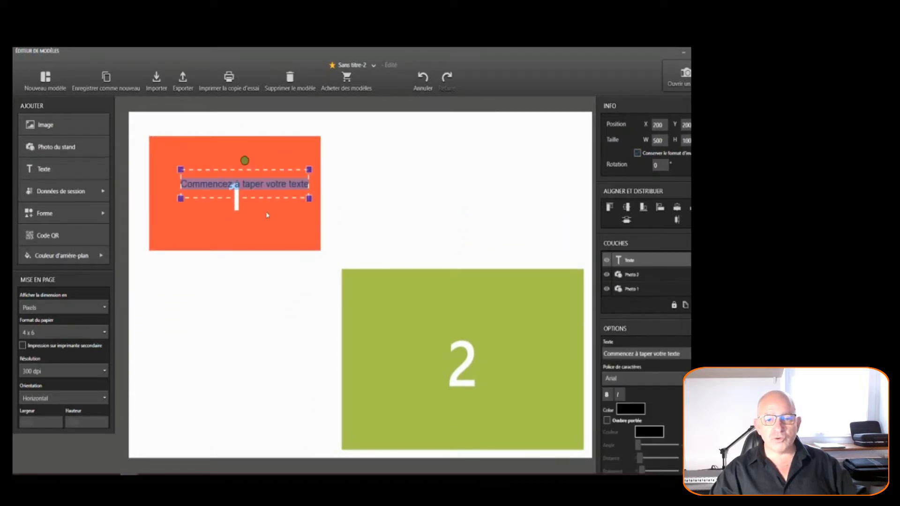
left_click(264, 172)
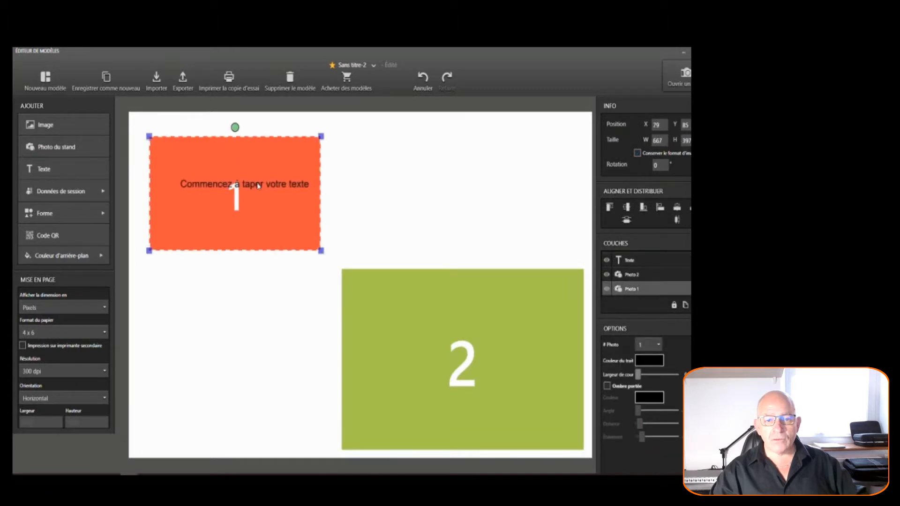
left_click(258, 186)
left_click_drag(259, 185, 449, 173)
left_click_drag(498, 187, 570, 222)
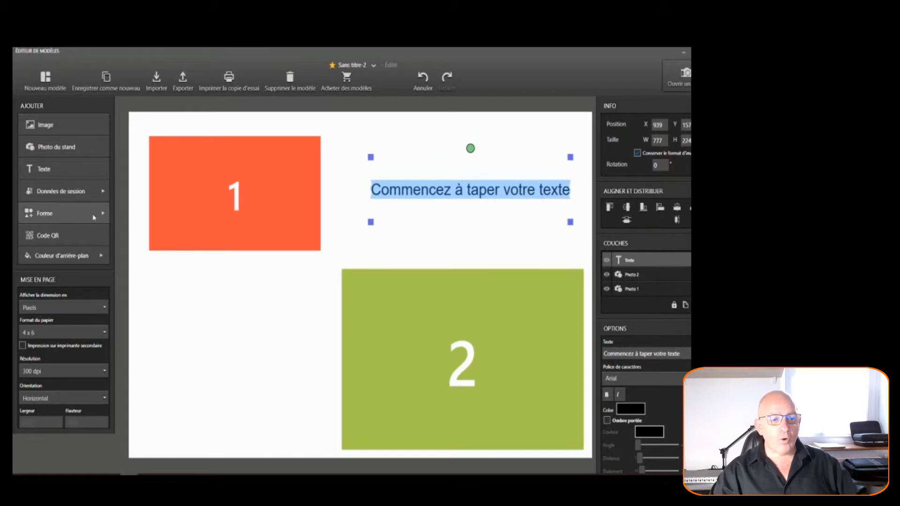
Step: Add the guest signature (Signature de l'invité) field at the page's lower left, about 771 pixels wide at about X 40
left_click(91, 196)
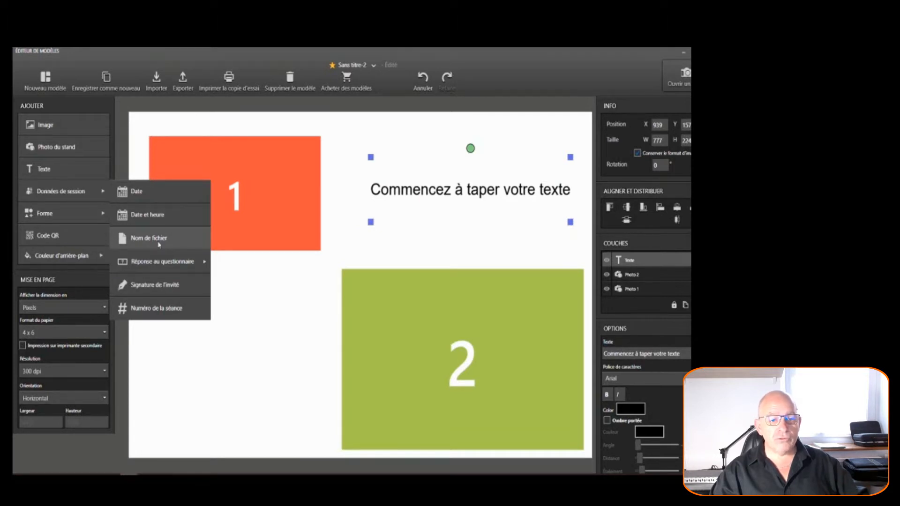
left_click(163, 262)
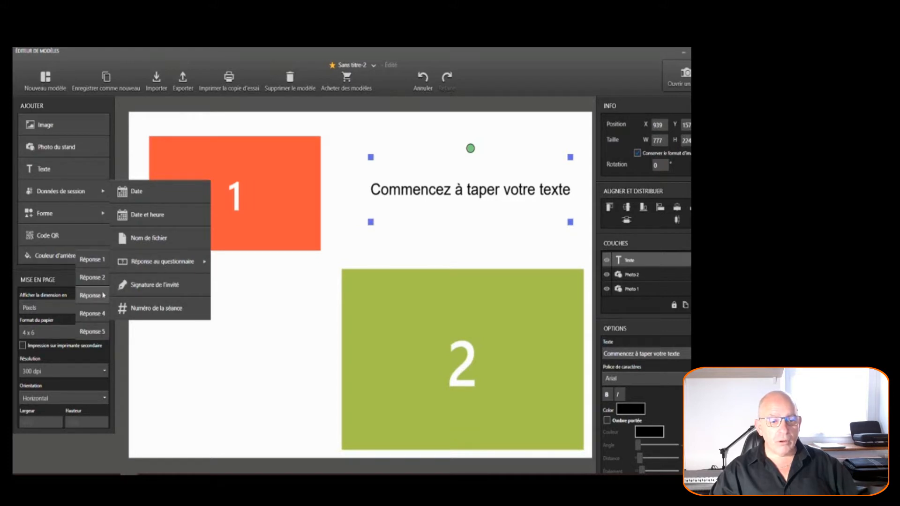
left_click(170, 287)
mouse_move(270, 194)
left_mouse_down()
mouse_move(243, 349)
mouse_move(388, 443)
left_mouse_up()
left_click_drag(343, 399, 327, 403)
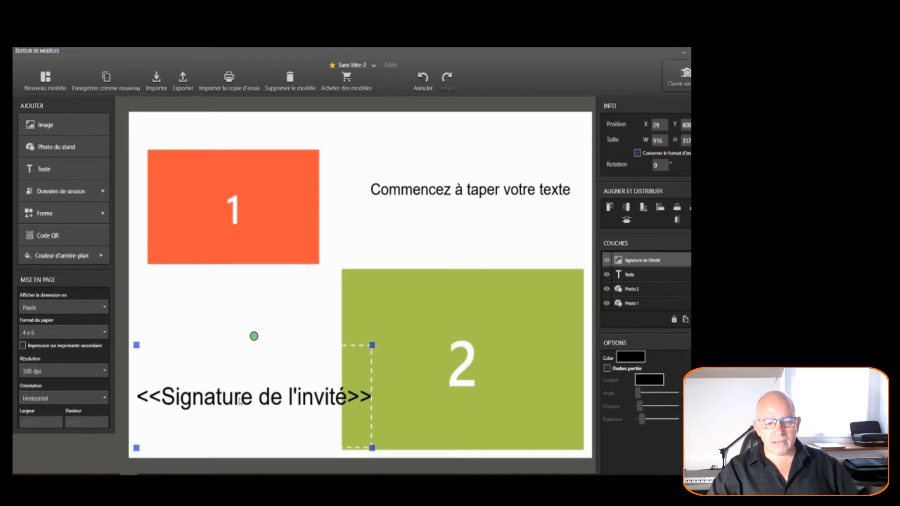
left_click_drag(238, 401, 241, 392)
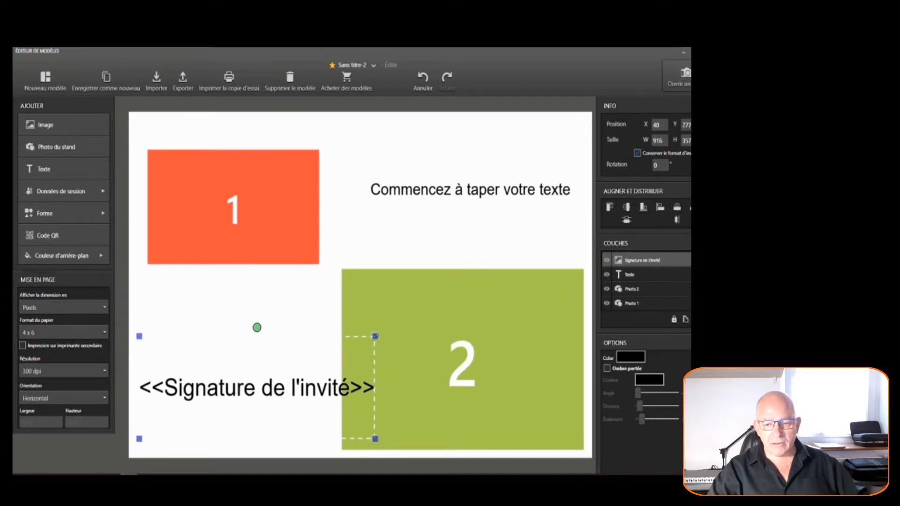
left_click_drag(375, 336, 337, 353)
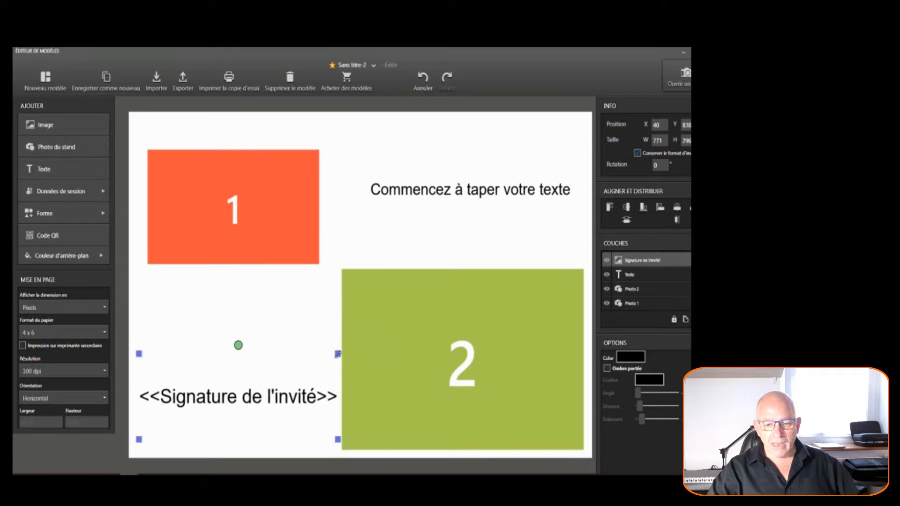
Step: Turn off aspect-ratio locking for photo 2 and resize it freely to about 904 by 723 pixels
left_click(399, 322)
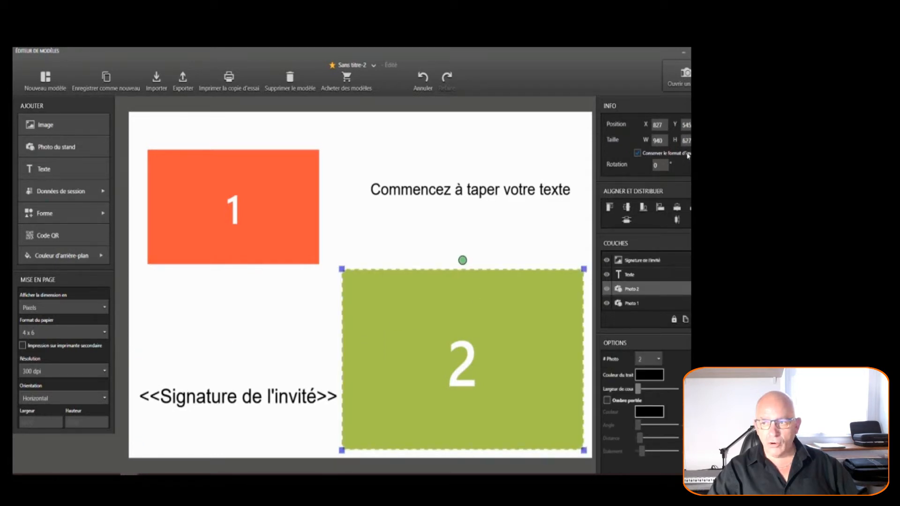
left_click_drag(341, 269, 317, 271)
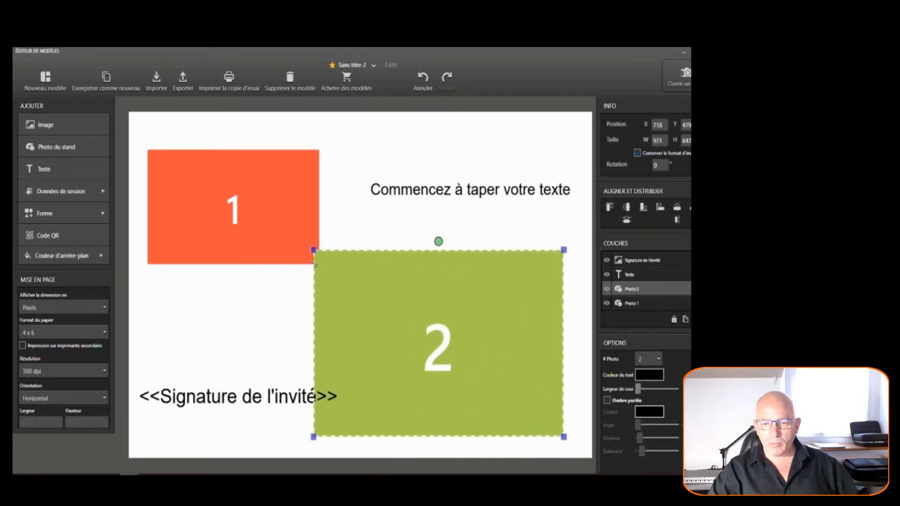
left_click(637, 152)
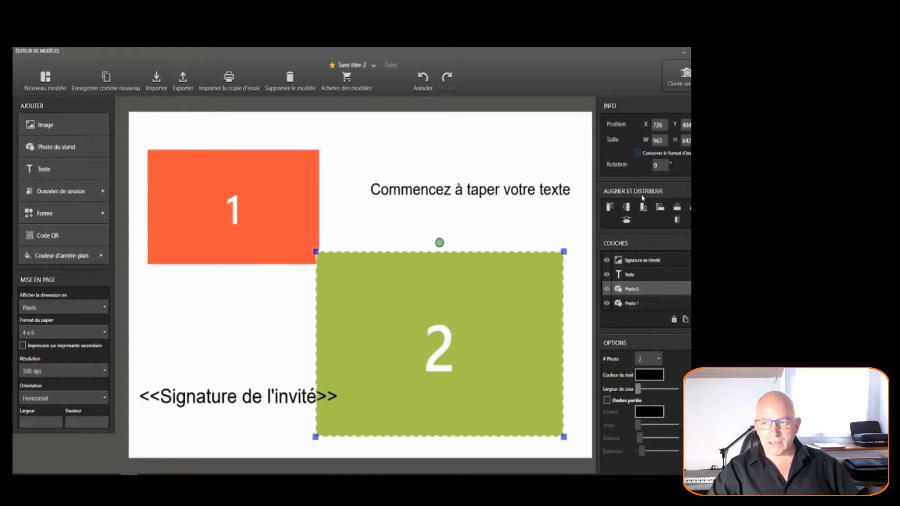
left_click_drag(316, 252, 331, 228)
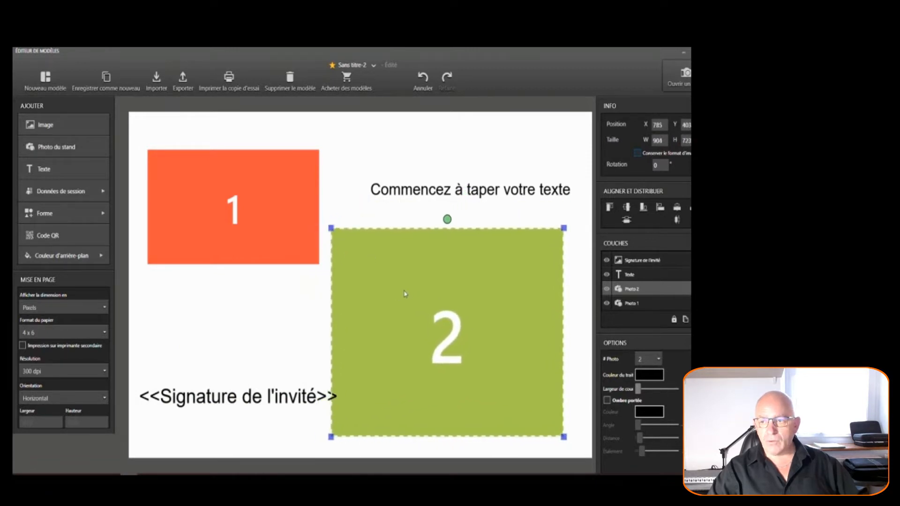
Step: Add a rectangle rotated about 20° and a QR code beside it, both in the empty area beneath photo 1
left_click(74, 214)
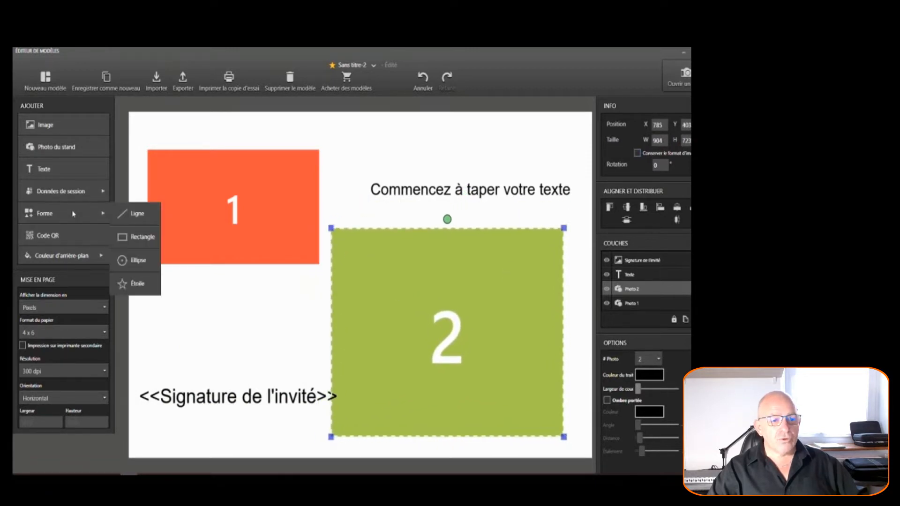
left_click(140, 237)
left_click_drag(220, 206, 229, 314)
mouse_move(212, 265)
left_mouse_down()
mouse_move(241, 282)
mouse_move(221, 268)
left_mouse_up()
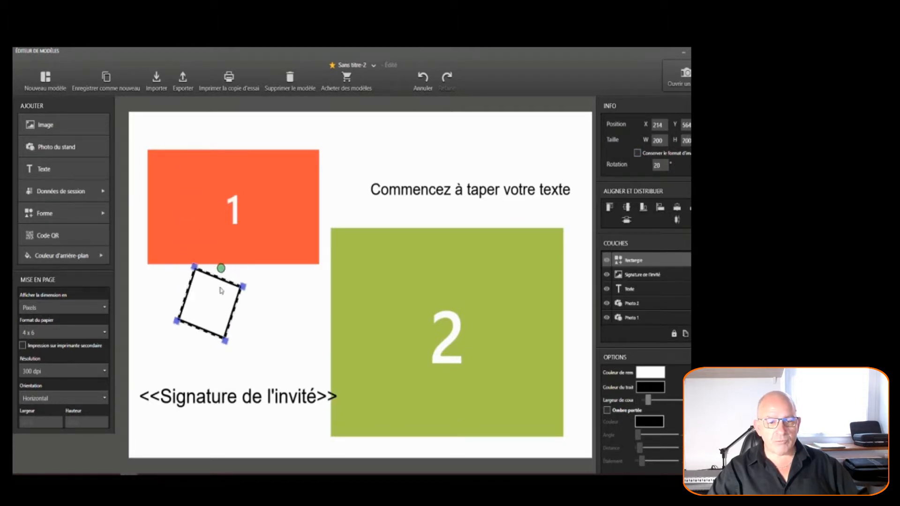
left_click(77, 236)
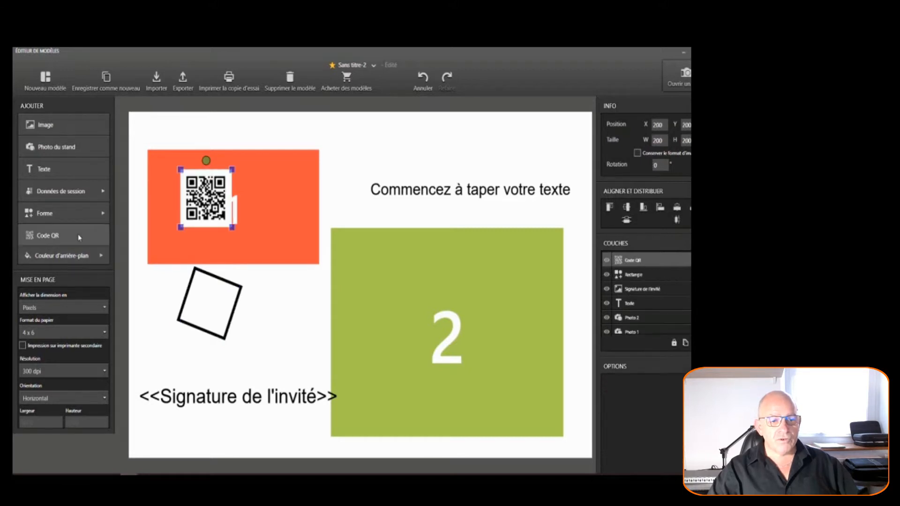
left_click_drag(206, 198, 292, 322)
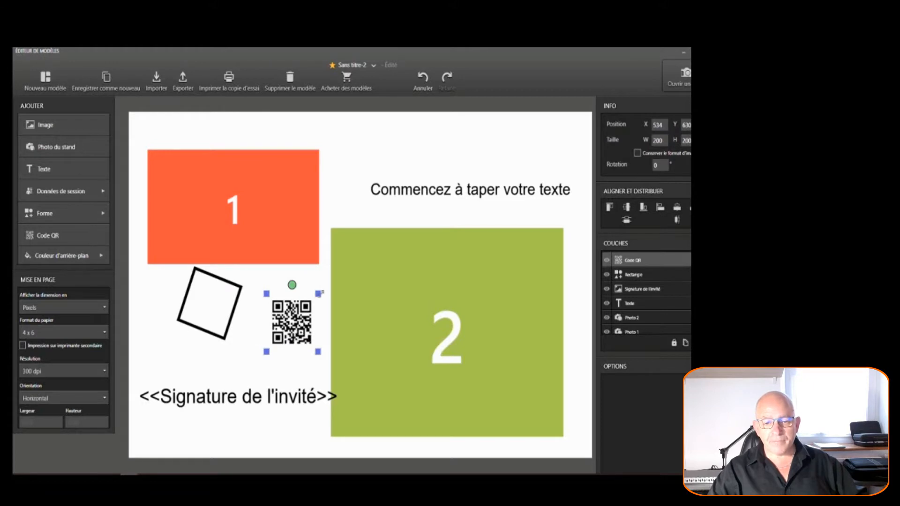
Step: Set the page's background colour to a dark olive, about RGB 91, 94, 39
left_click(86, 257)
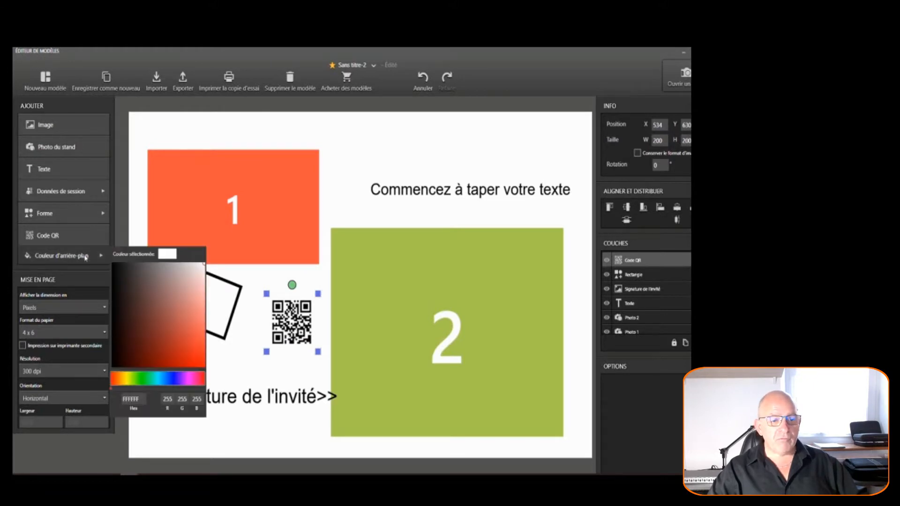
left_click(136, 273)
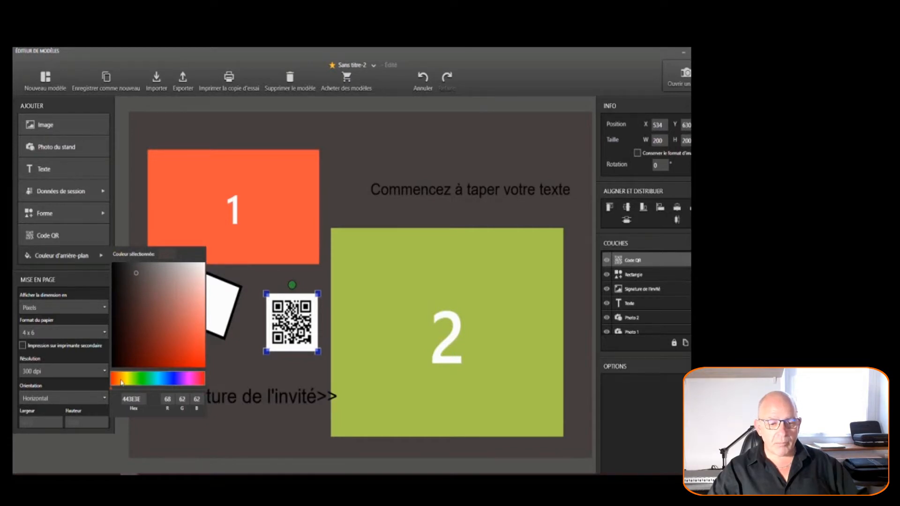
left_click_drag(121, 381, 129, 380)
left_click(145, 324)
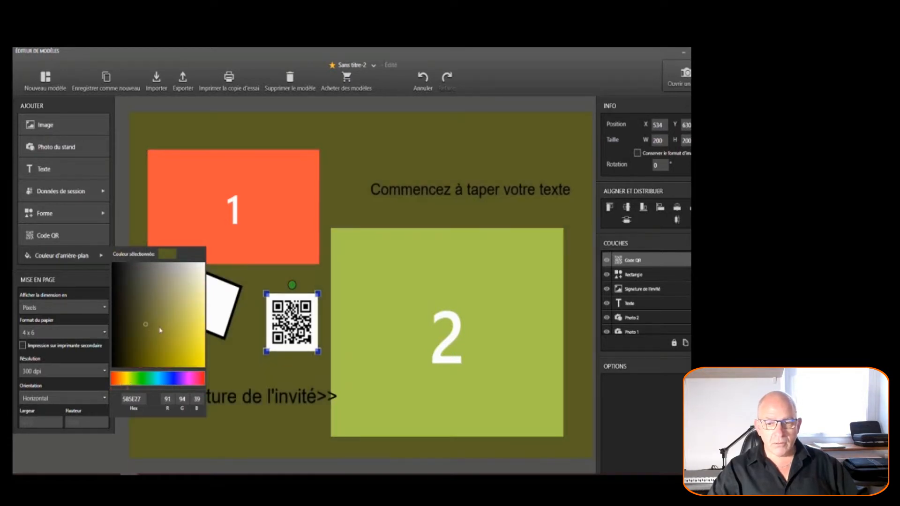
left_click(274, 285)
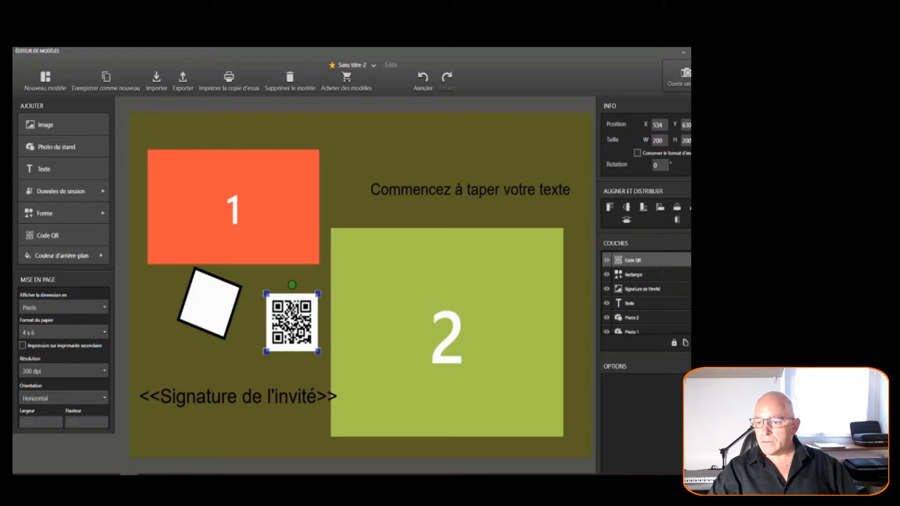
Step: Delete the QR code, rectangle, text box, photo 2 and guest signature layers, keeping only photo 1 in the template
key("Delete")
left_click(663, 260)
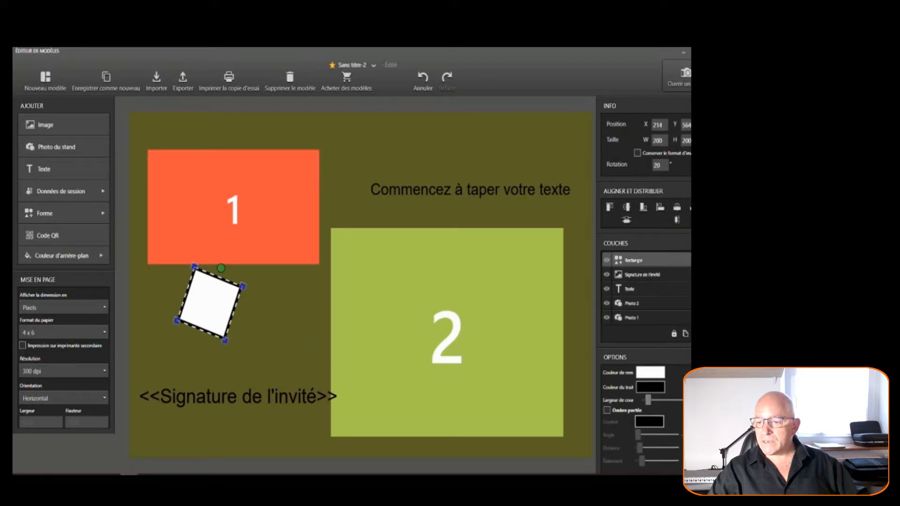
key("Delete")
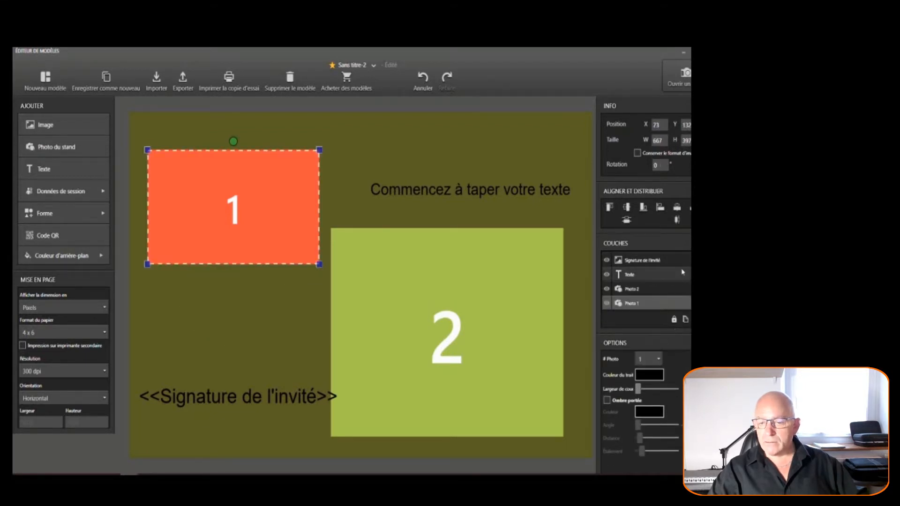
left_click(683, 274)
key("Delete")
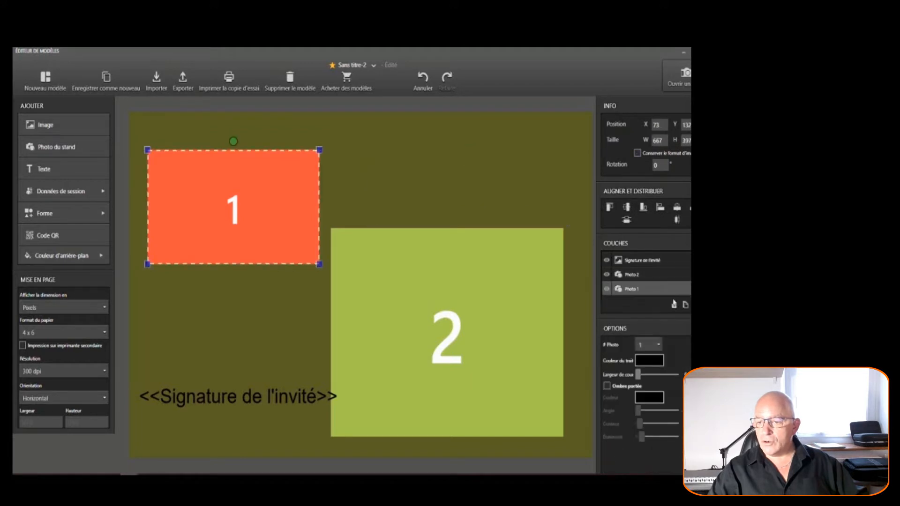
left_click(663, 277)
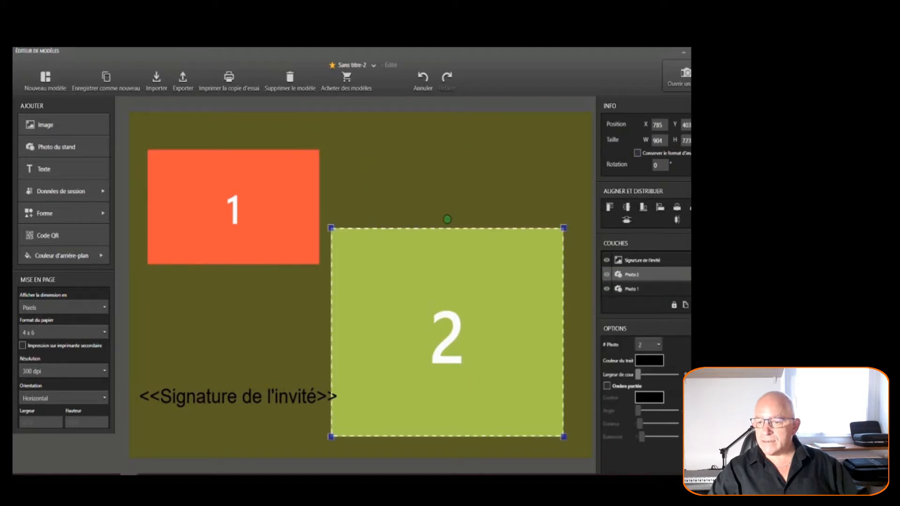
key("Delete")
left_click(665, 261)
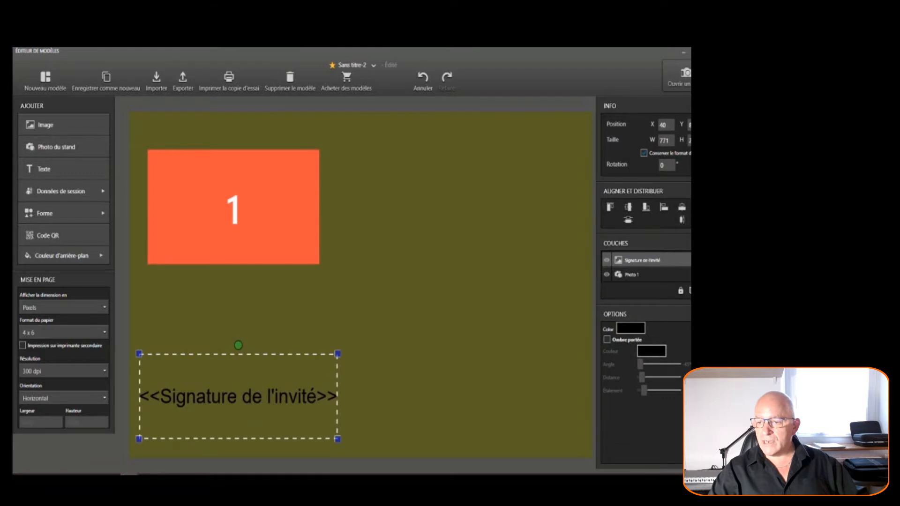
key("Delete")
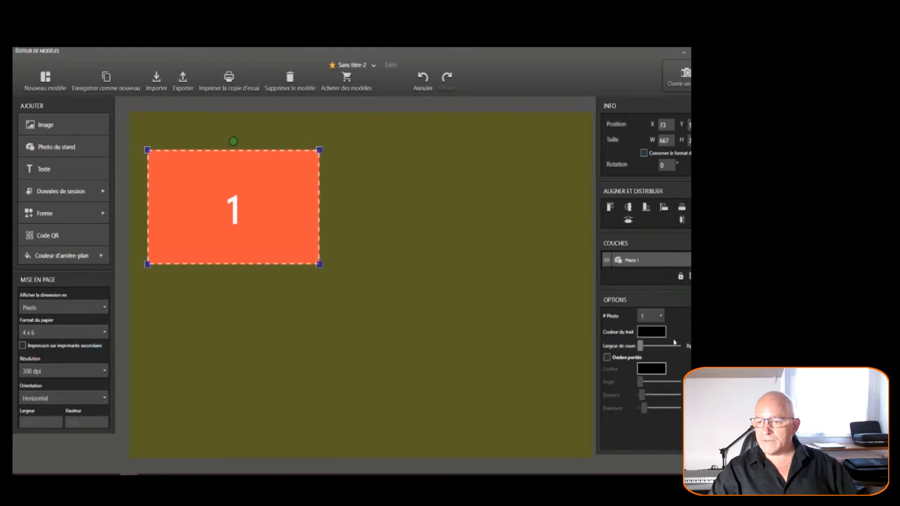
left_click(517, 347)
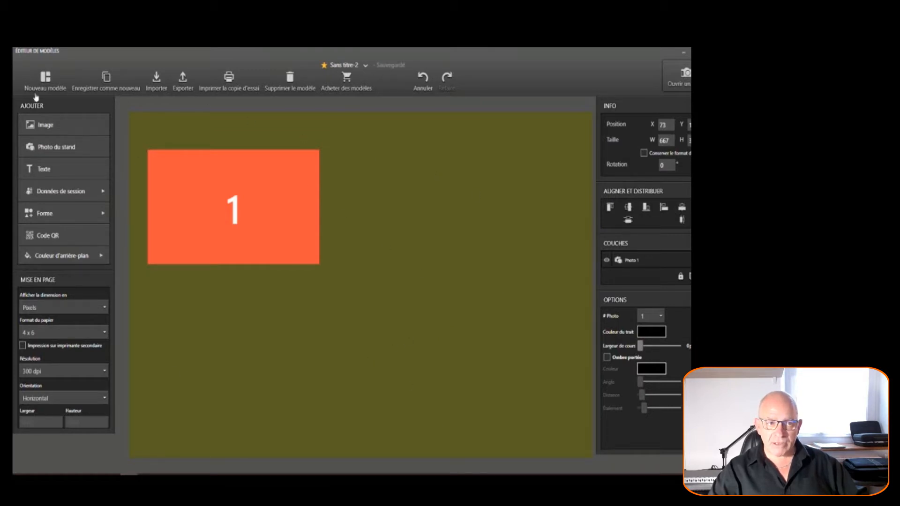
Step: Insert the turquoise frame image 01..png and stretch it across the full page, to about 1795 pixels wide
left_click(65, 132)
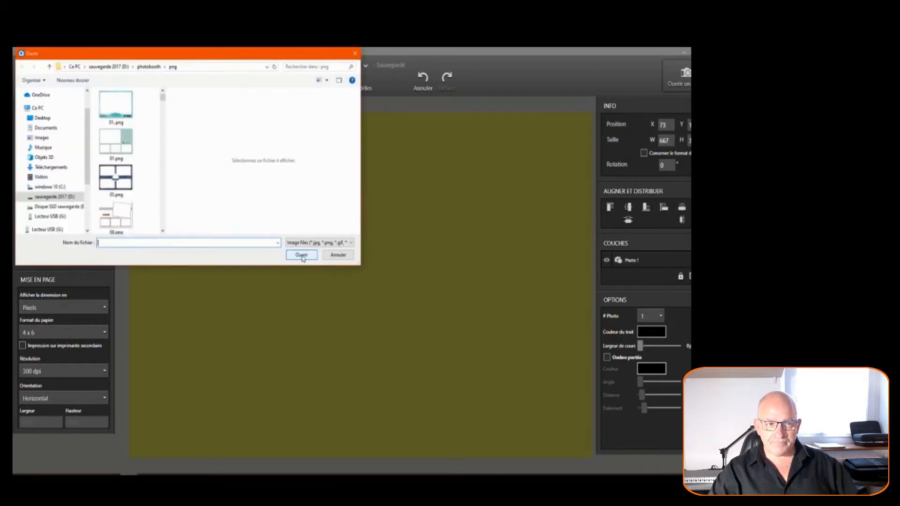
double_click(116, 106)
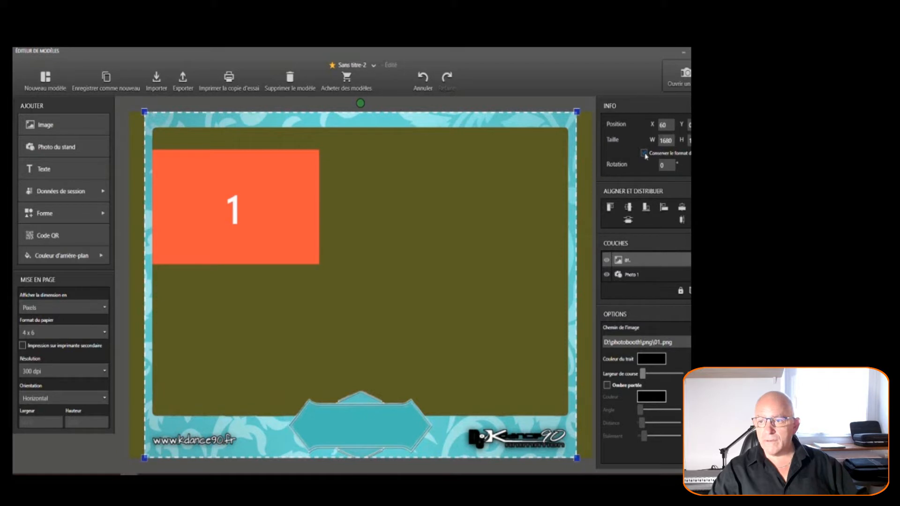
left_click_drag(576, 457, 592, 458)
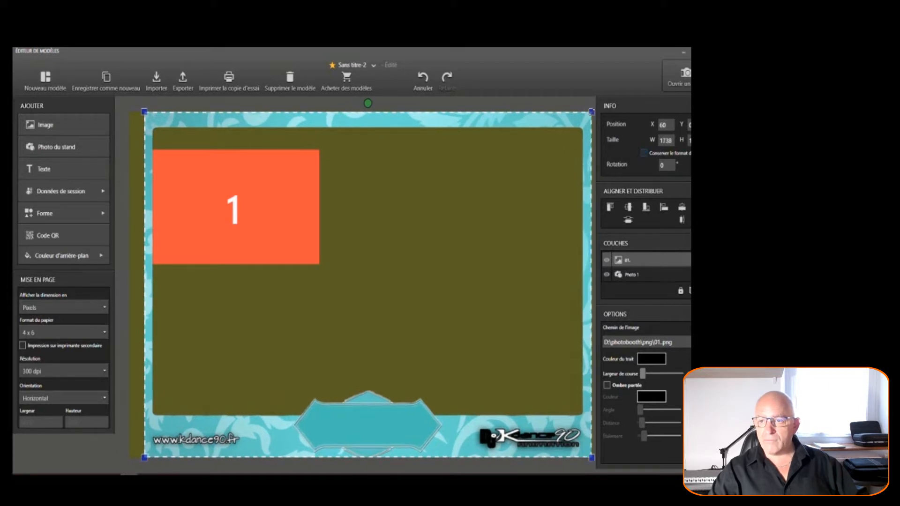
left_click_drag(144, 458, 130, 458)
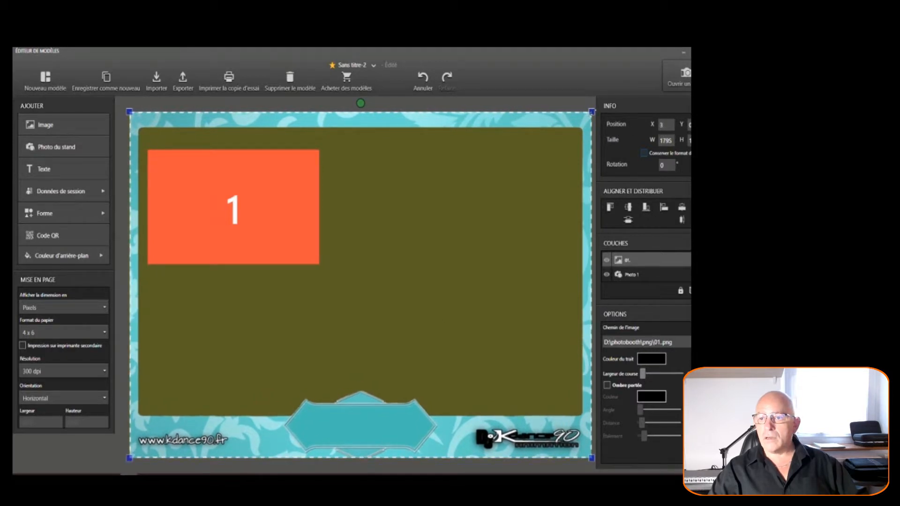
Step: Move photo 1 behind the frame's opening and enlarge it to about 1752 pixels wide so it fills that opening
left_click_drag(309, 212, 297, 187)
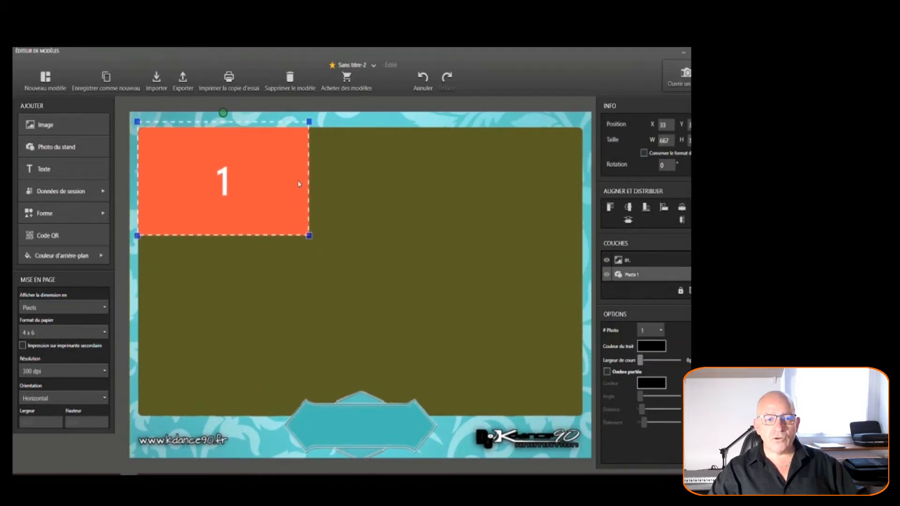
left_click_drag(308, 240, 587, 425)
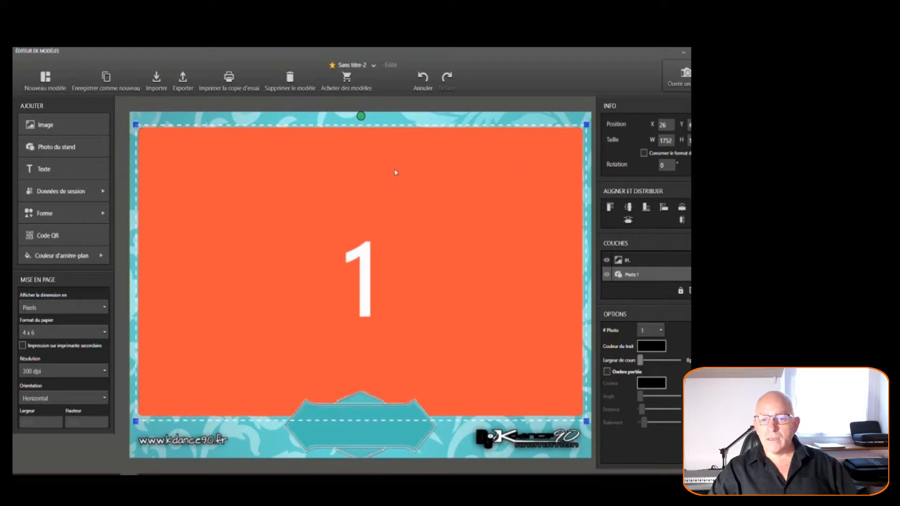
Step: Try the frame image layer beneath photo 1 in the layer order and return it above photo 1
left_click(637, 263)
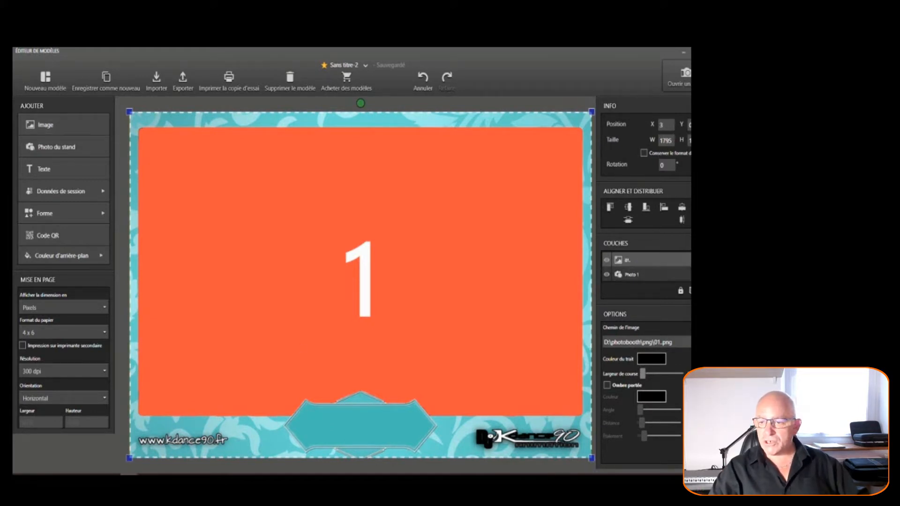
left_click_drag(687, 260, 683, 282)
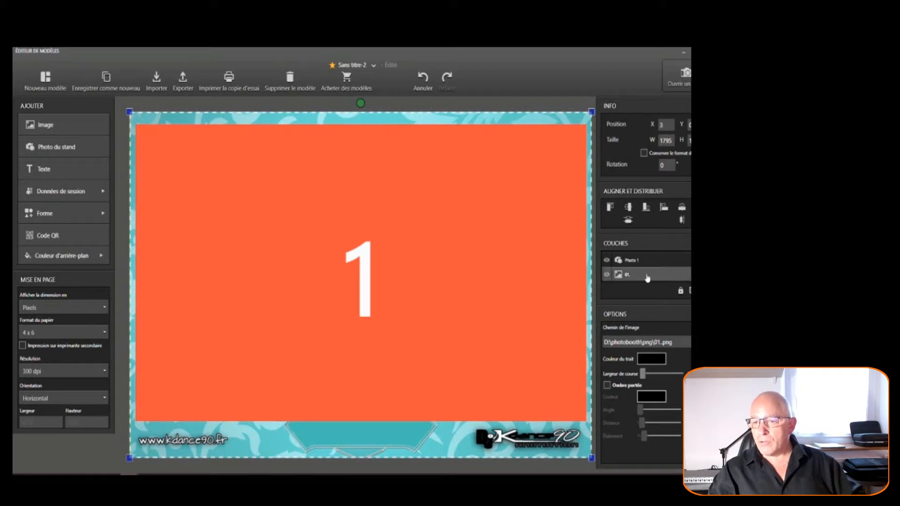
mouse_move(577, 149)
left_mouse_down()
mouse_move(579, 139)
mouse_move(571, 156)
left_mouse_up()
left_click_drag(664, 276, 662, 264)
left_click_drag(661, 259, 661, 258)
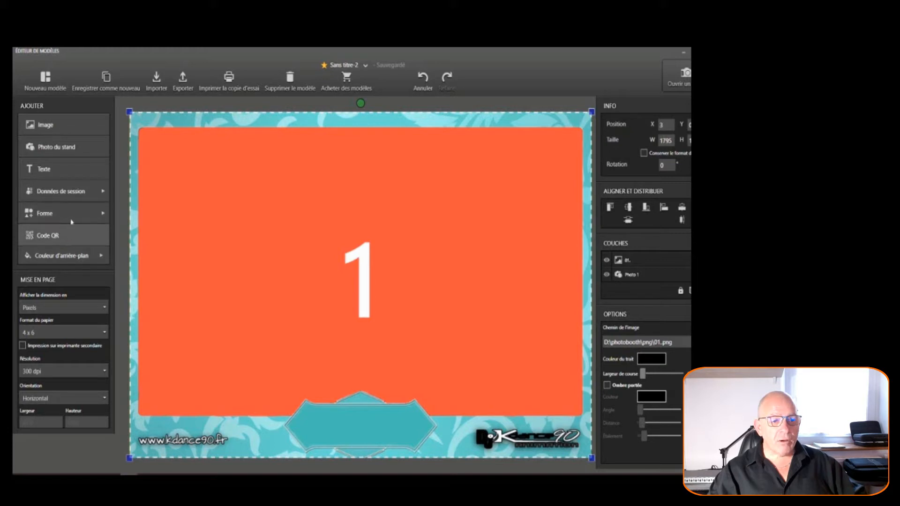
Step: Add a guest signature field and place it inside the turquoise plaque at the frame's lower centre
left_click(78, 193)
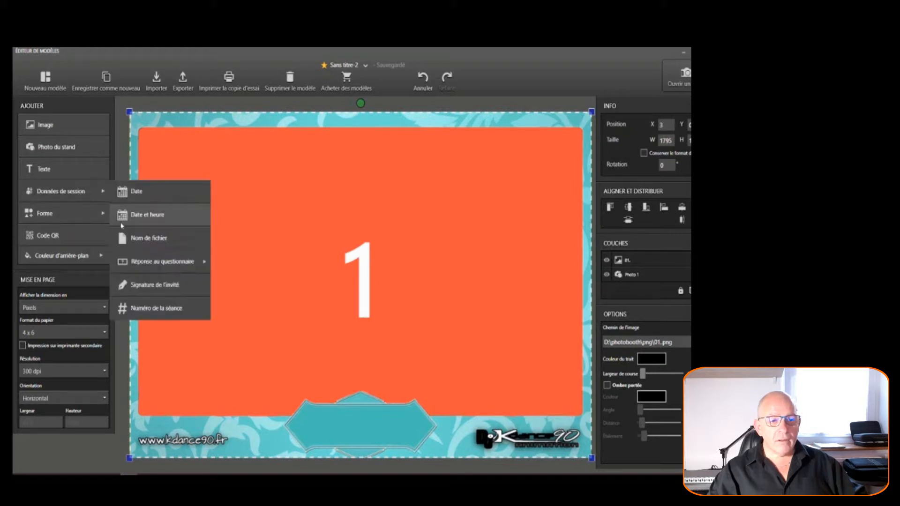
left_click(146, 286)
mouse_move(290, 189)
left_mouse_down()
mouse_move(404, 377)
mouse_move(404, 427)
left_mouse_up()
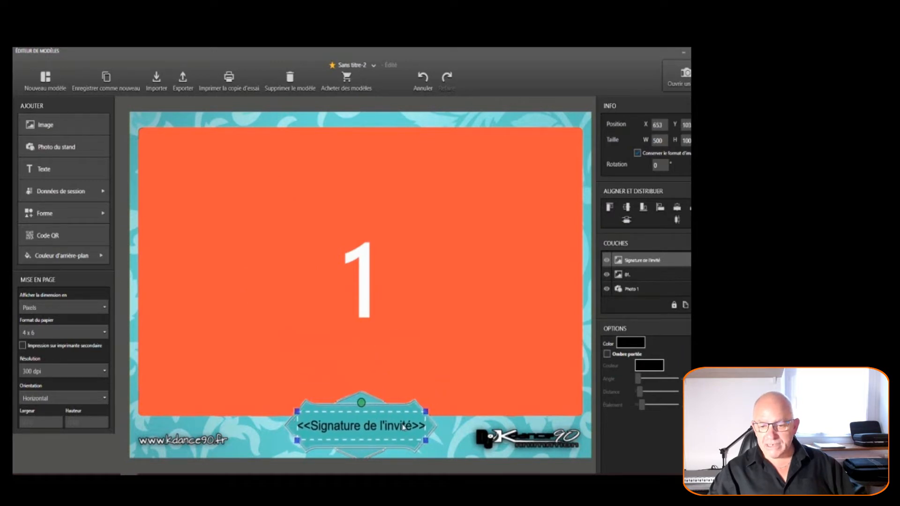
left_click(440, 379)
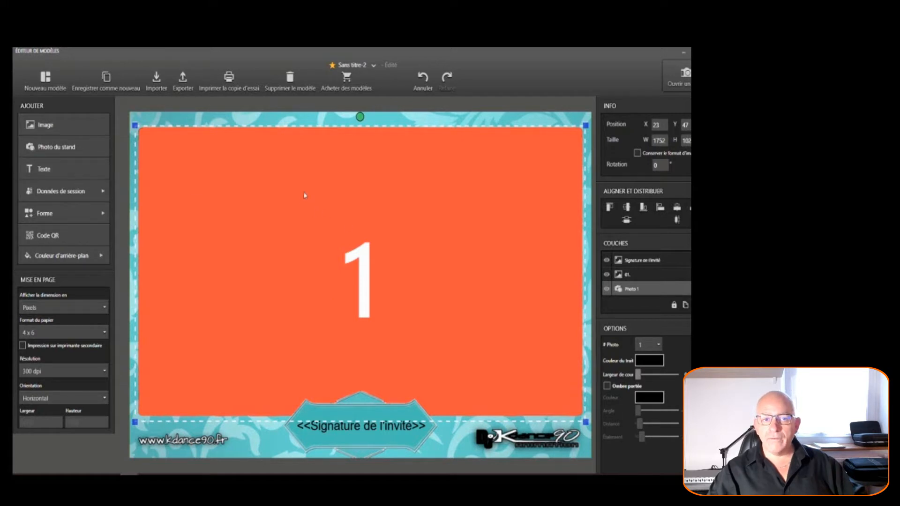
Step: Open the list of saved templates to view it and close it again
left_click(373, 66)
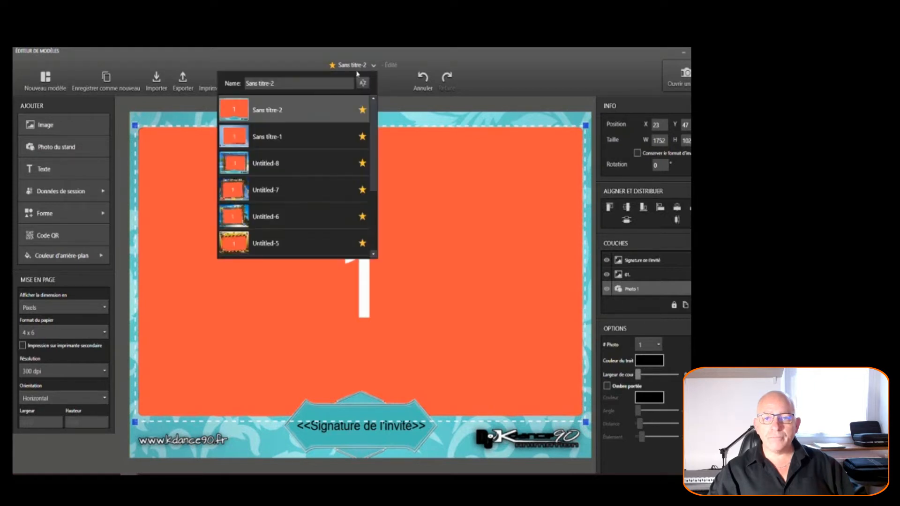
left_click(400, 75)
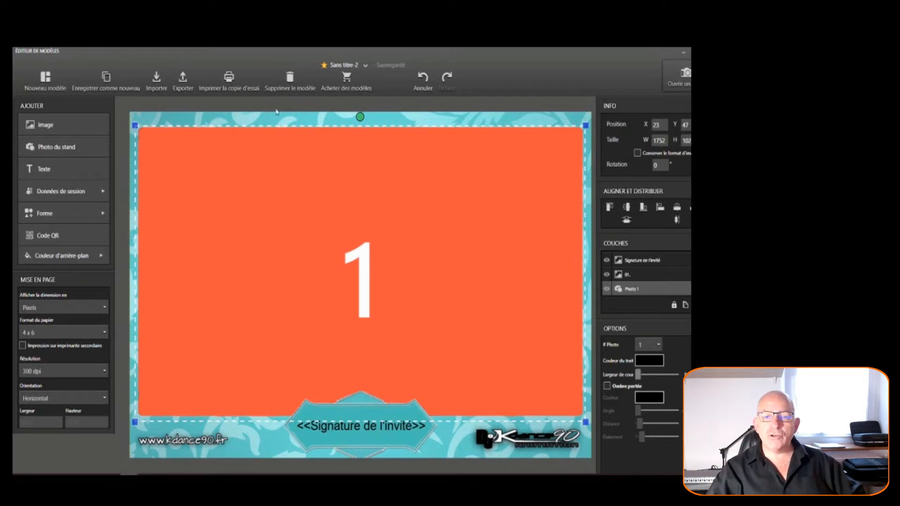
Step: Start adding an image, browse to the photobooth\psd\Nouveau dossier folder, and enlarge the file dialog and its thumbnail area
left_click(42, 124)
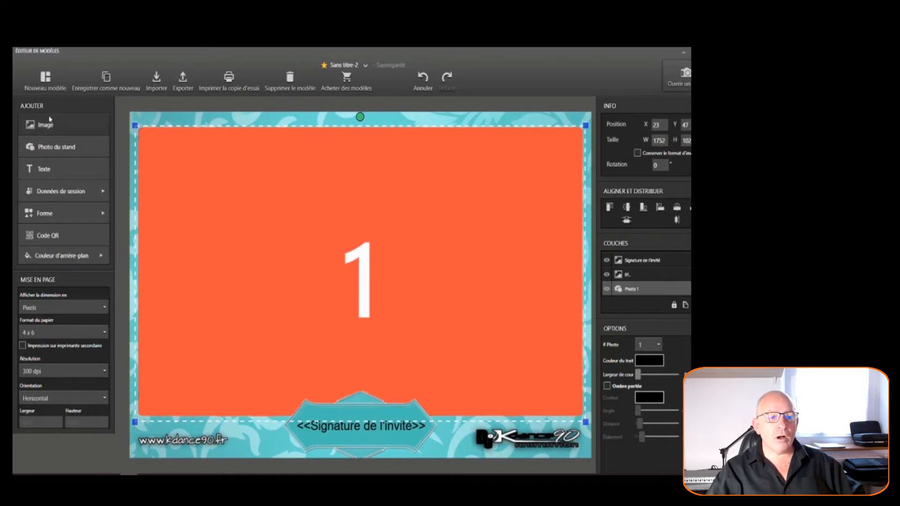
left_click_drag(162, 98, 305, 167)
left_click_drag(304, 223, 303, 226)
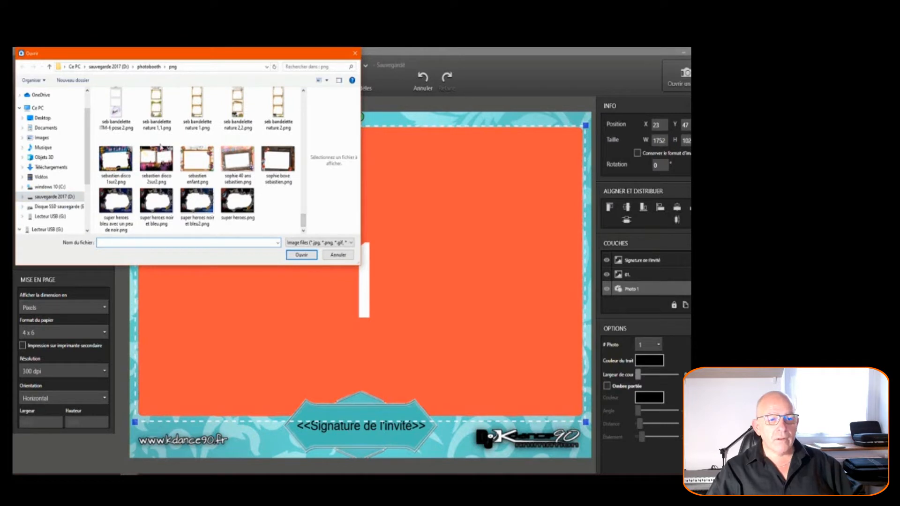
left_click(143, 68)
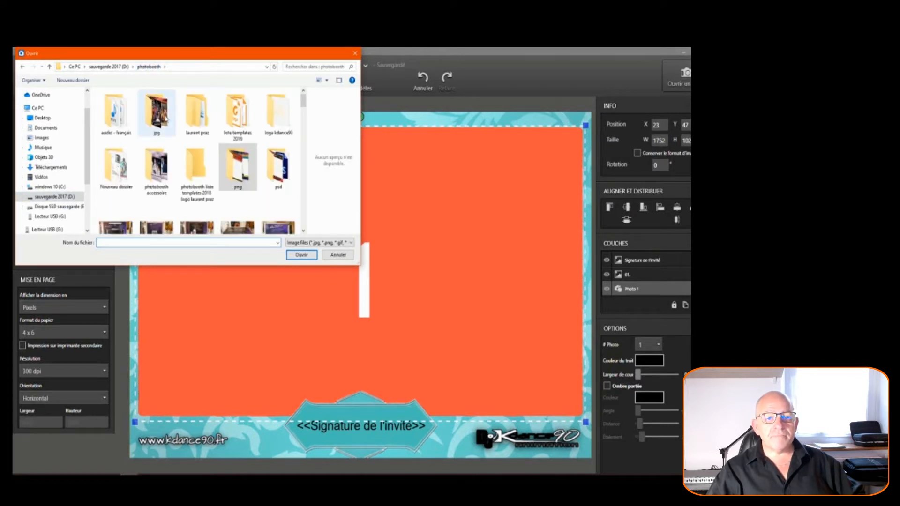
double_click(274, 179)
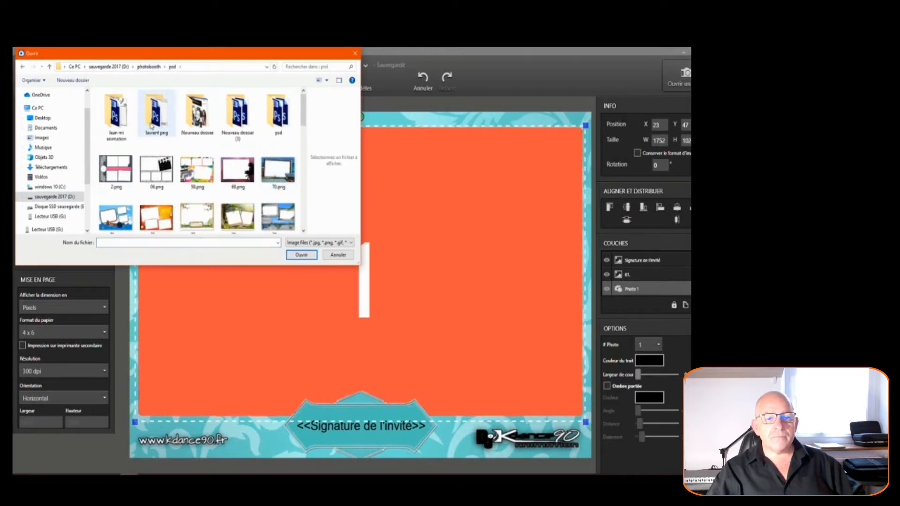
double_click(196, 116)
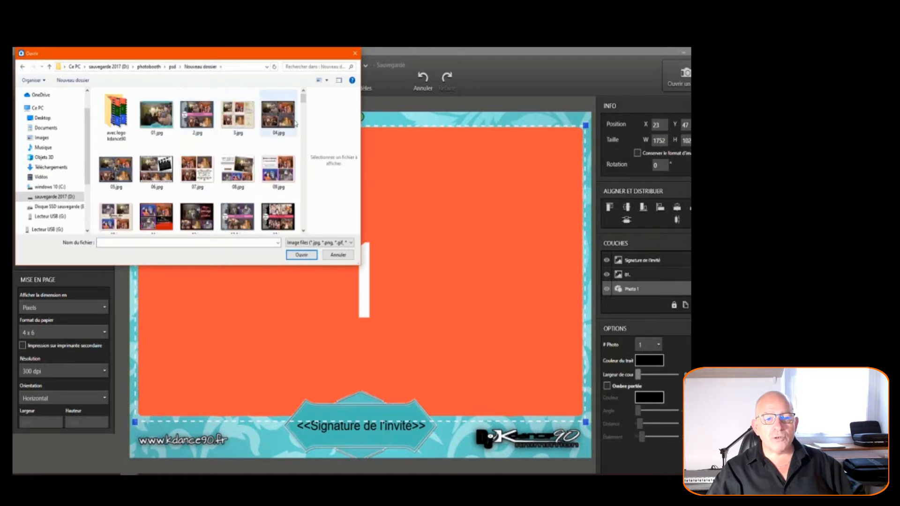
left_click_drag(358, 265, 466, 381)
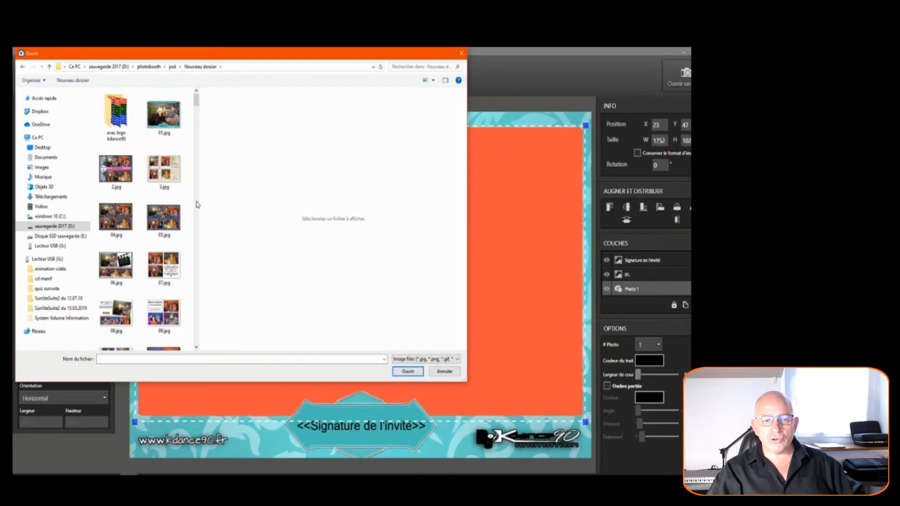
left_click_drag(200, 196, 404, 197)
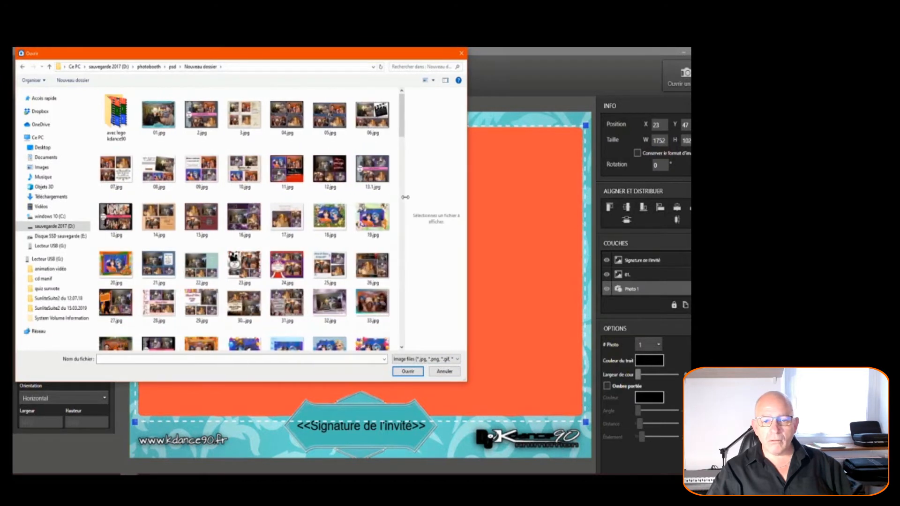
Step: Preview the vertical strip samples 134.jpg, 136.jpg and 147.jpg, widening the preview area to examine their layouts
left_click_drag(404, 129, 421, 267)
left_click(373, 172)
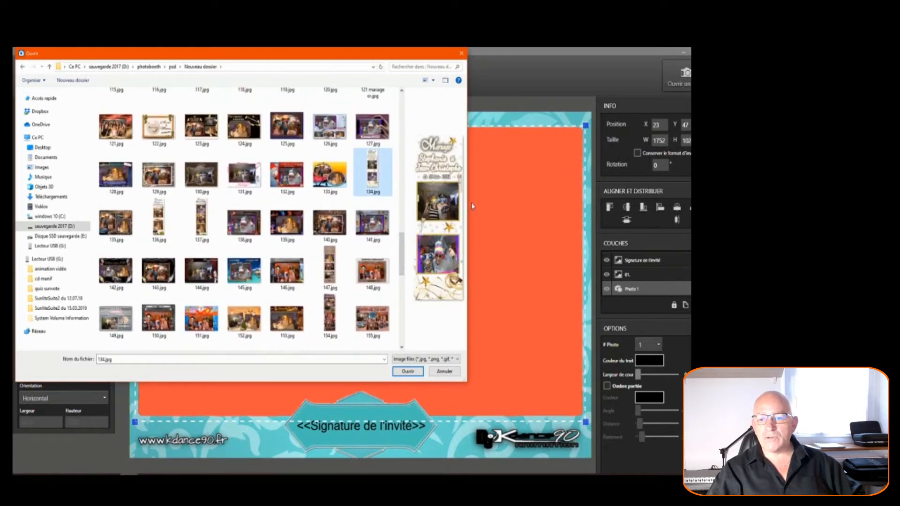
left_click_drag(408, 210, 351, 210)
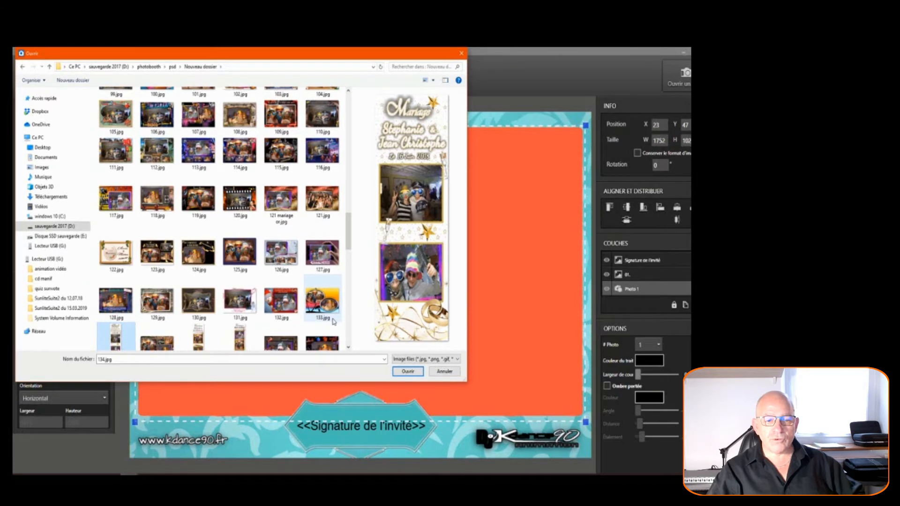
left_click_drag(348, 231, 349, 258)
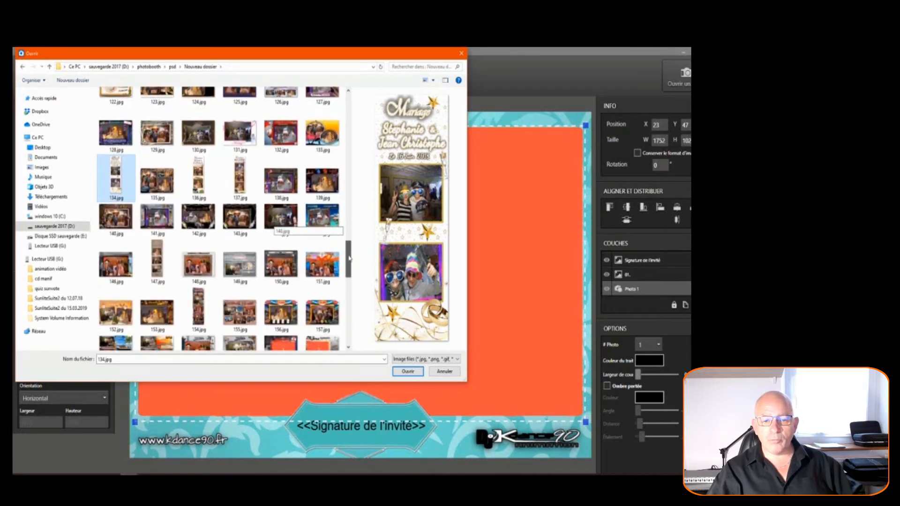
left_click(198, 177)
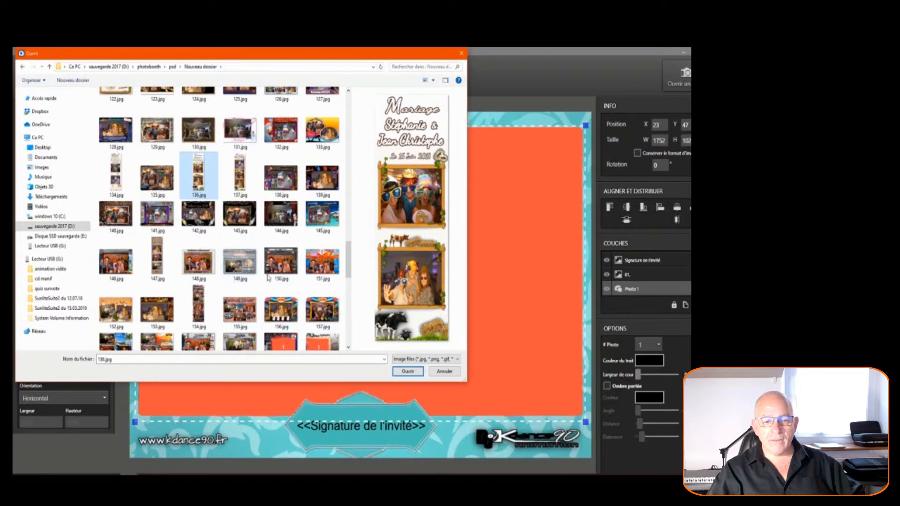
left_click(164, 271)
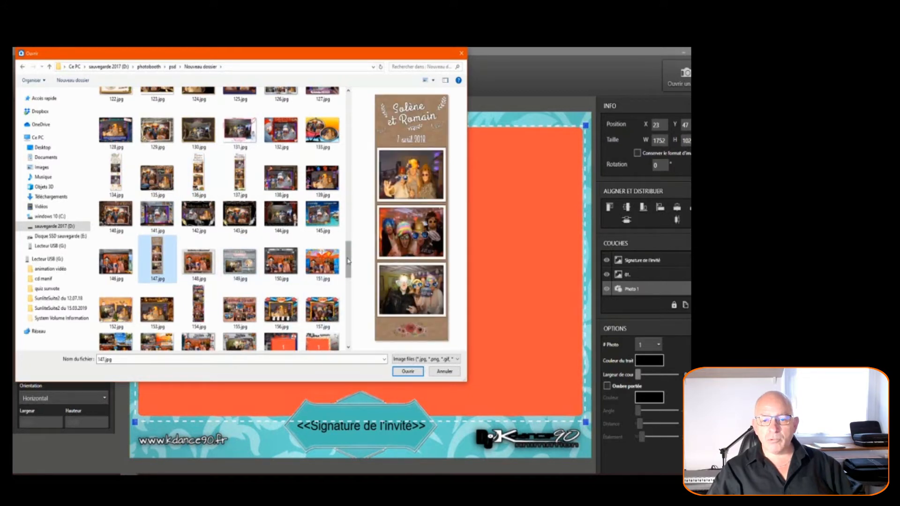
Step: Preview the portrait samples 184.jpg, 187.jpg and 186.jpg and the double-strip sample 208.jpg
scroll(348, 261, "down", 6)
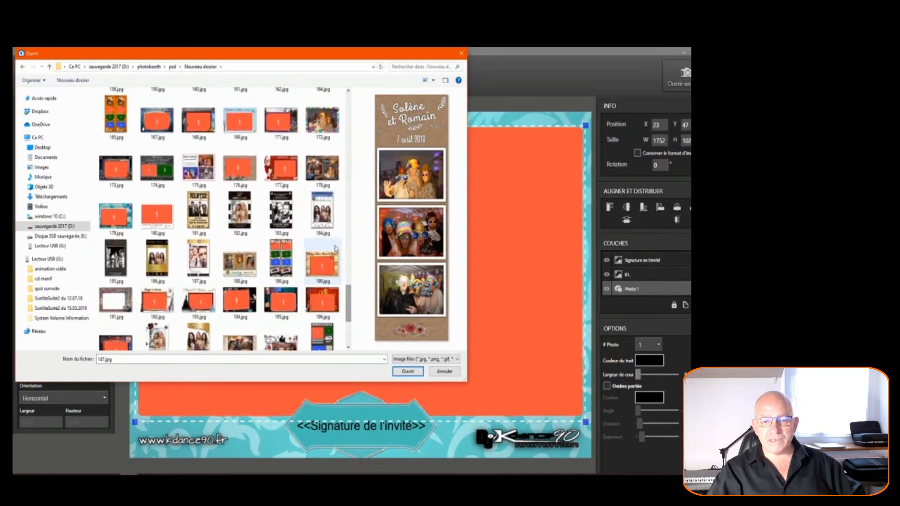
left_click(323, 213)
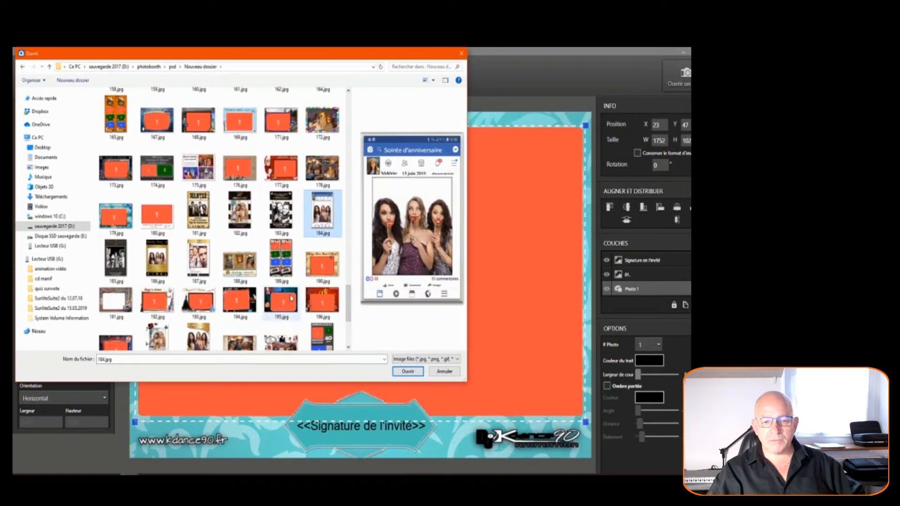
left_click(198, 260)
left_click(166, 280)
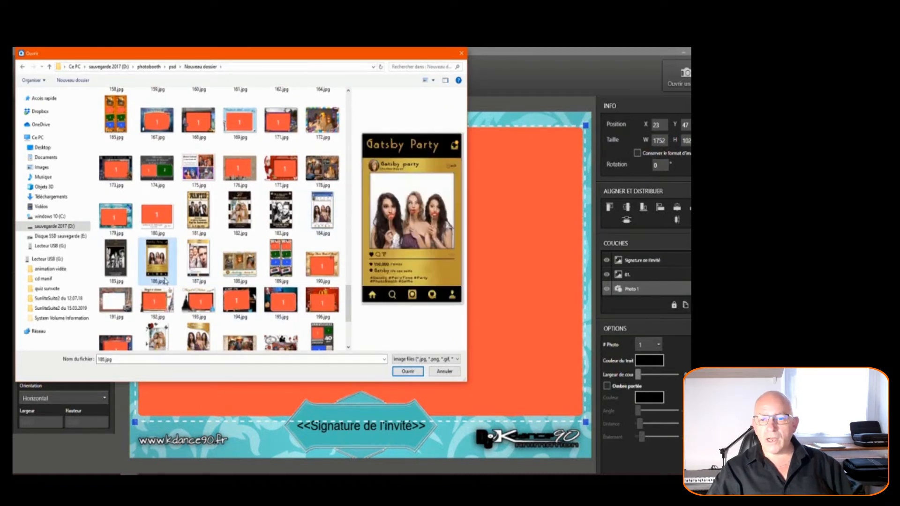
left_click_drag(347, 307, 347, 323)
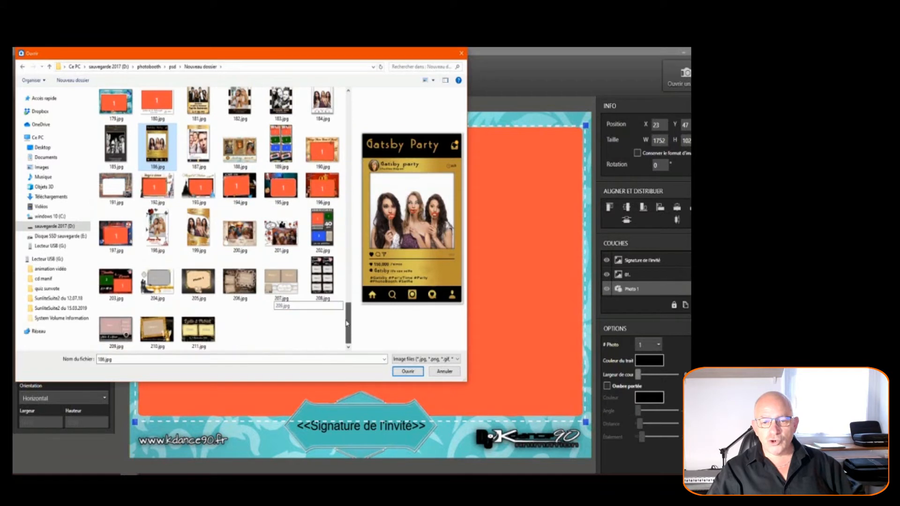
left_click(320, 295)
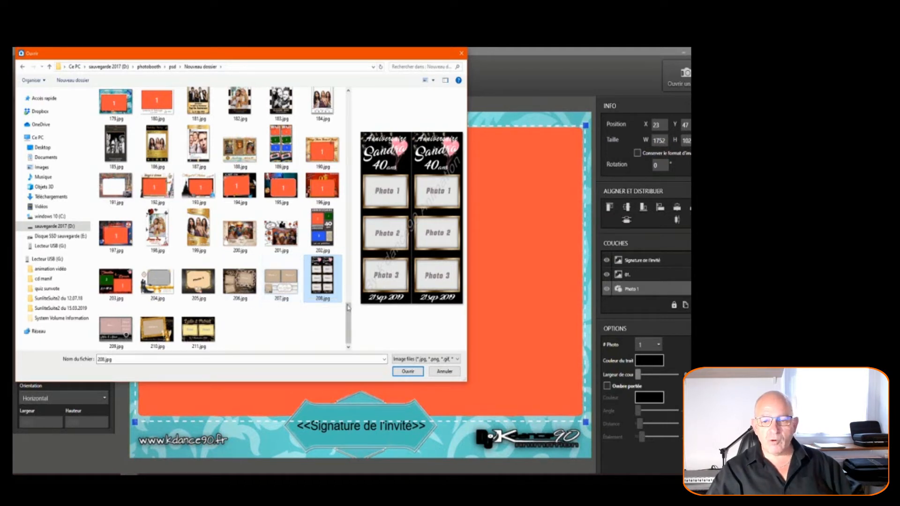
Step: Look through the whole collection of sample templates and preview the multi-photo layout 72.jpg
left_click_drag(349, 314, 357, 109)
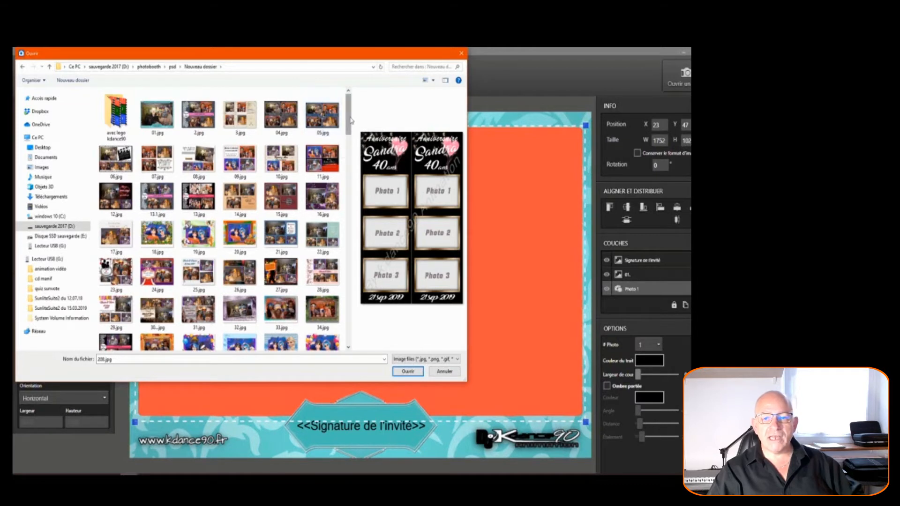
left_click_drag(350, 121, 349, 337)
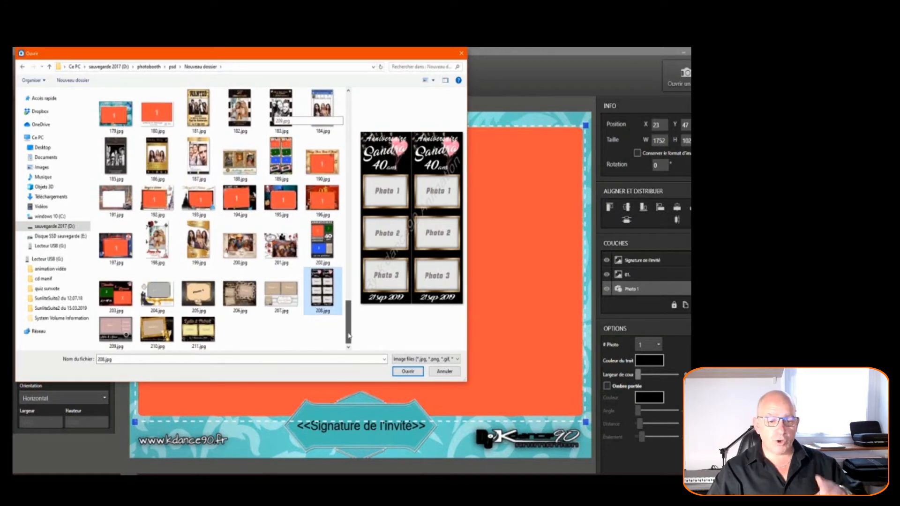
left_click_drag(349, 338, 359, 187)
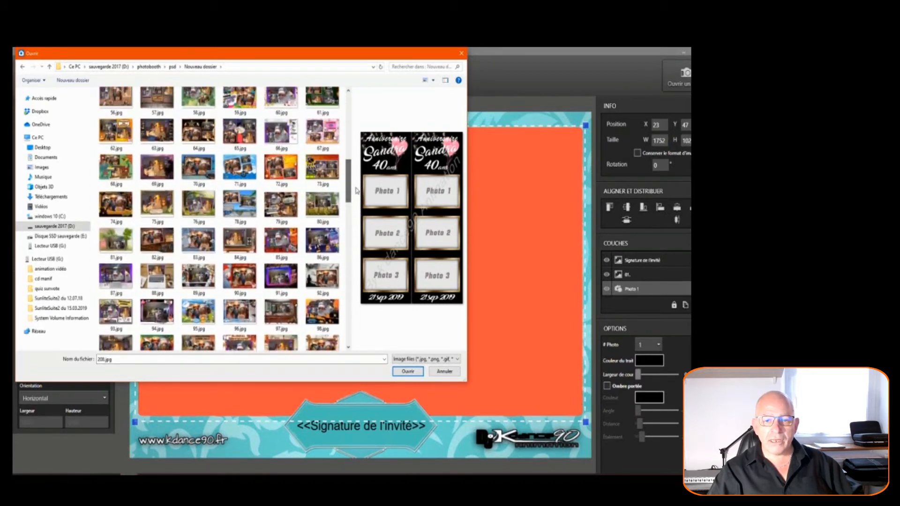
left_click(281, 167)
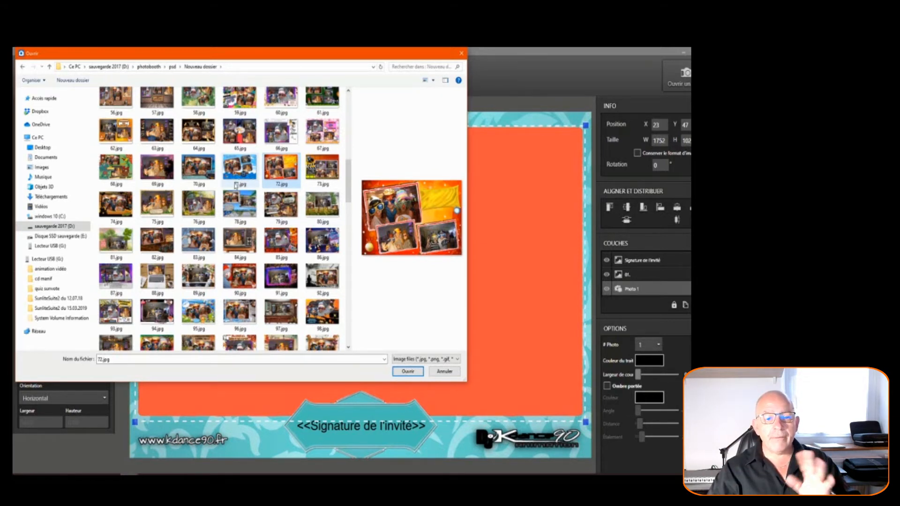
Step: Preview the sample templates 78.jpg, 70.jpg and 125.jpg and look through the rest of the collection
left_click(235, 206)
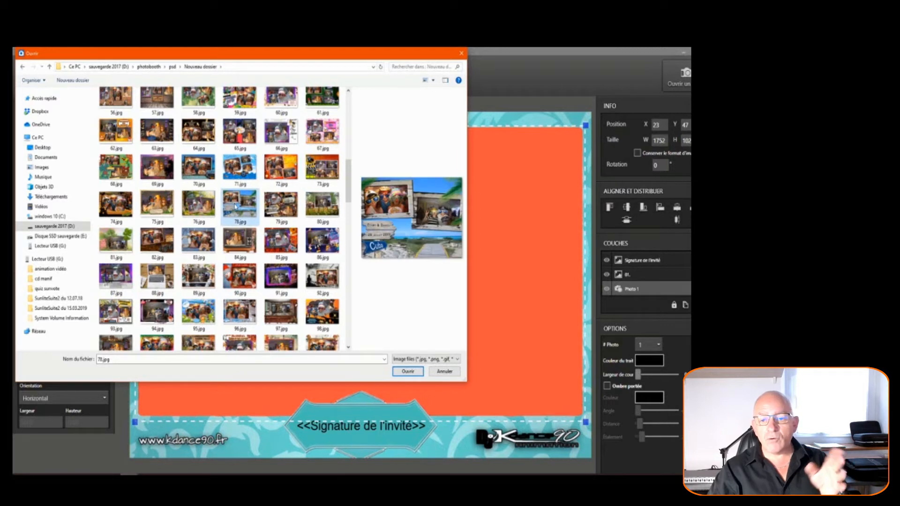
left_click(211, 177)
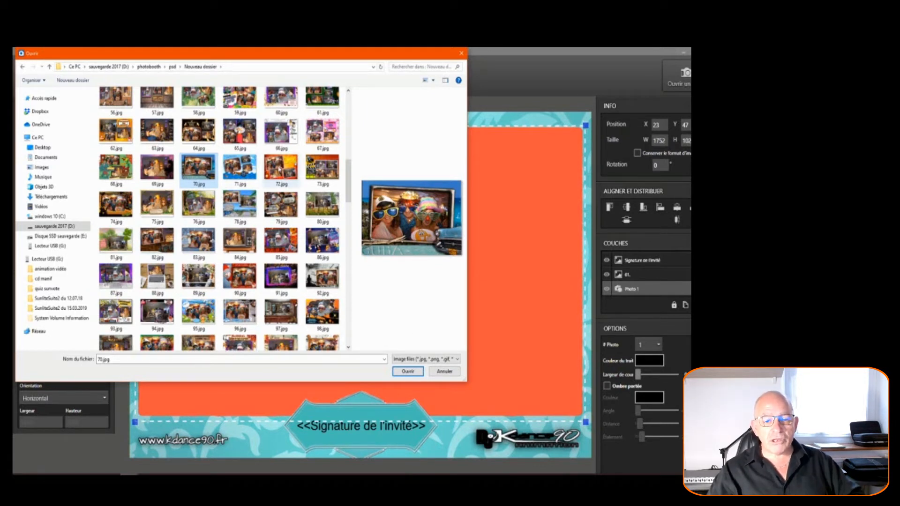
left_click_drag(349, 172, 349, 237)
left_click(239, 178)
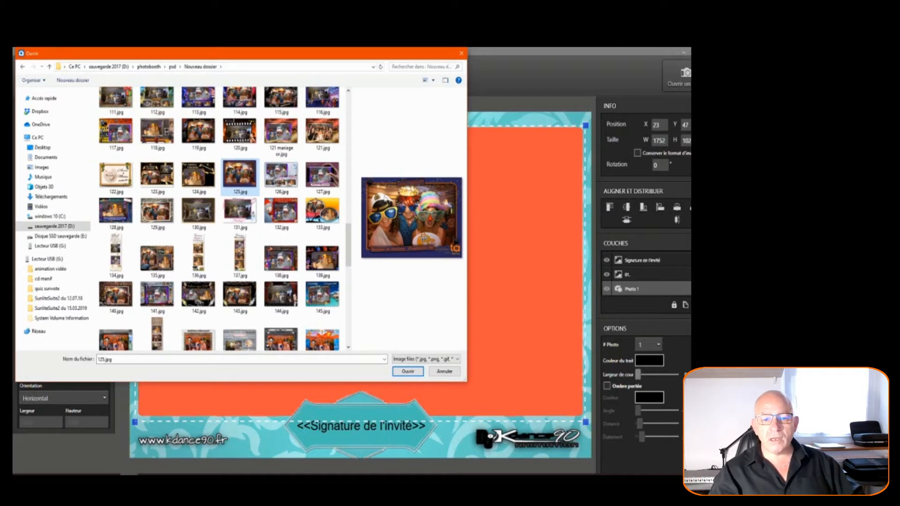
left_click_drag(349, 248, 349, 137)
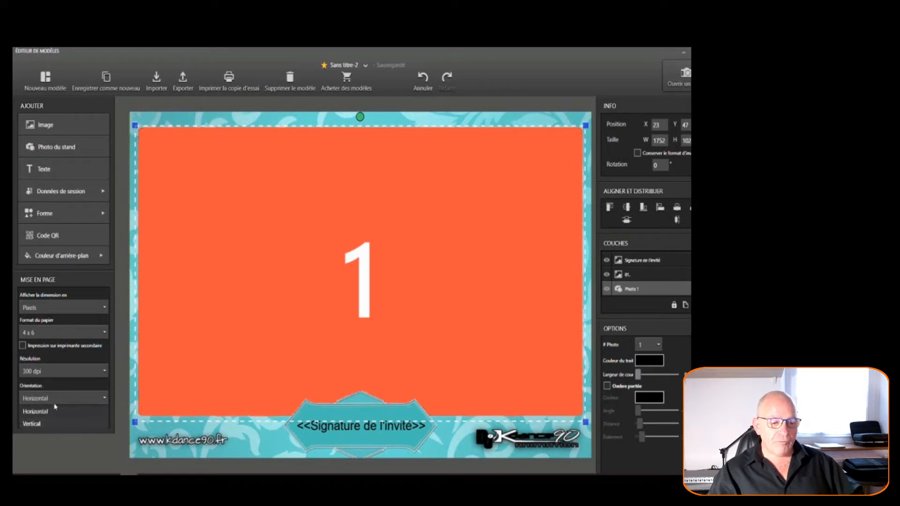
Step: Create a new blank template named Sans titre-3 without a predefined layout
left_click(57, 398)
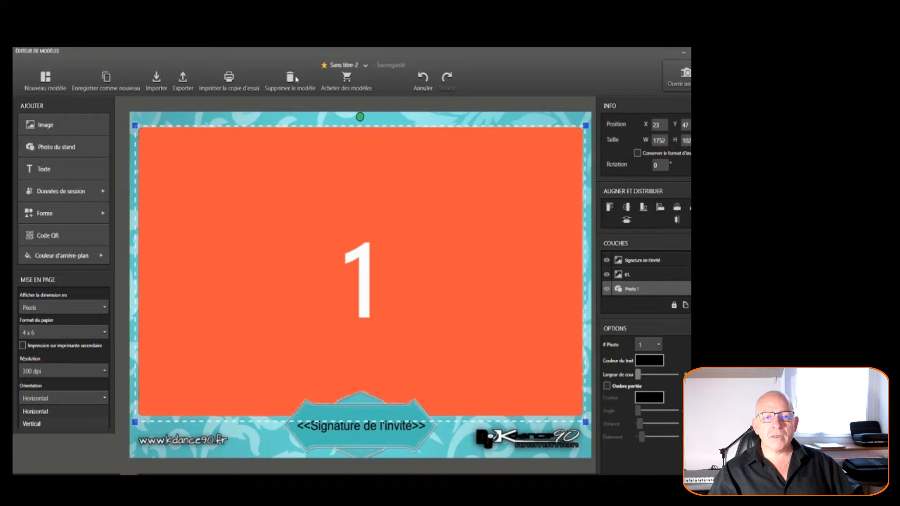
left_click(47, 82)
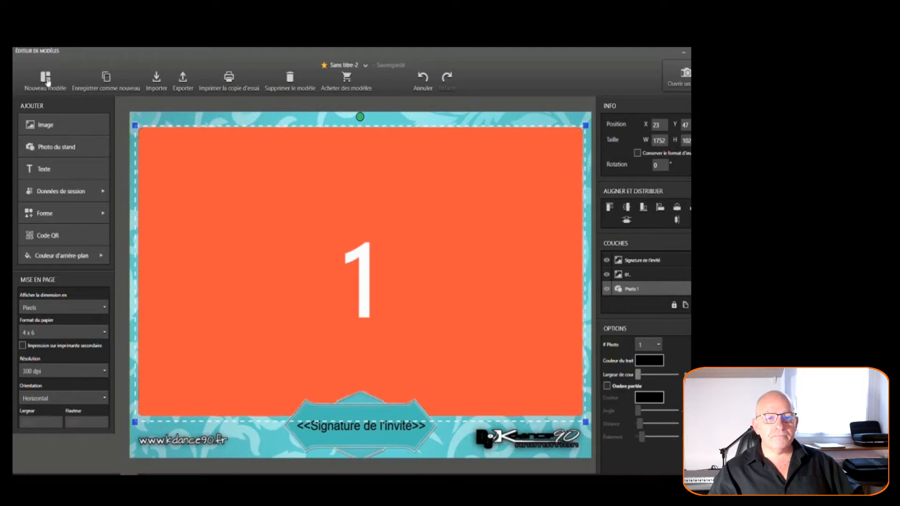
left_click(46, 80)
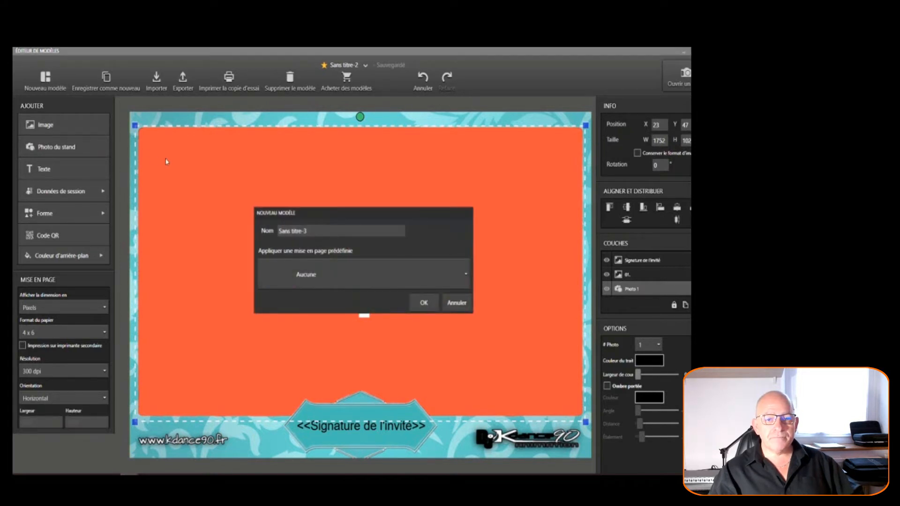
left_click(423, 303)
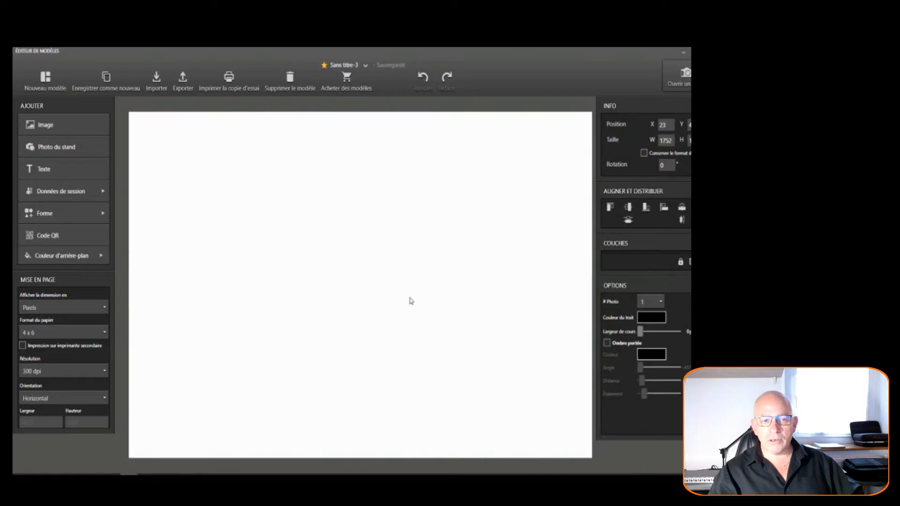
Step: Set the blank template's page orientation to Vertical
left_click(56, 398)
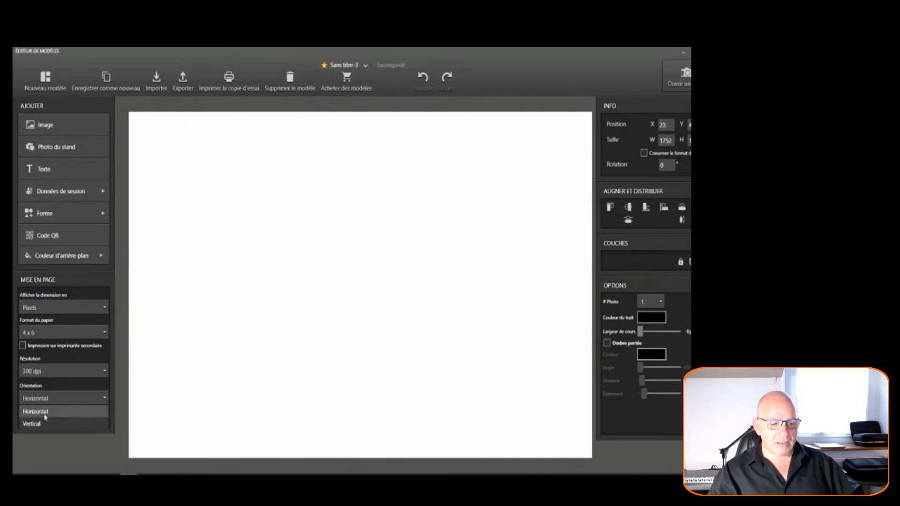
left_click(45, 416)
left_click(45, 399)
left_click(40, 423)
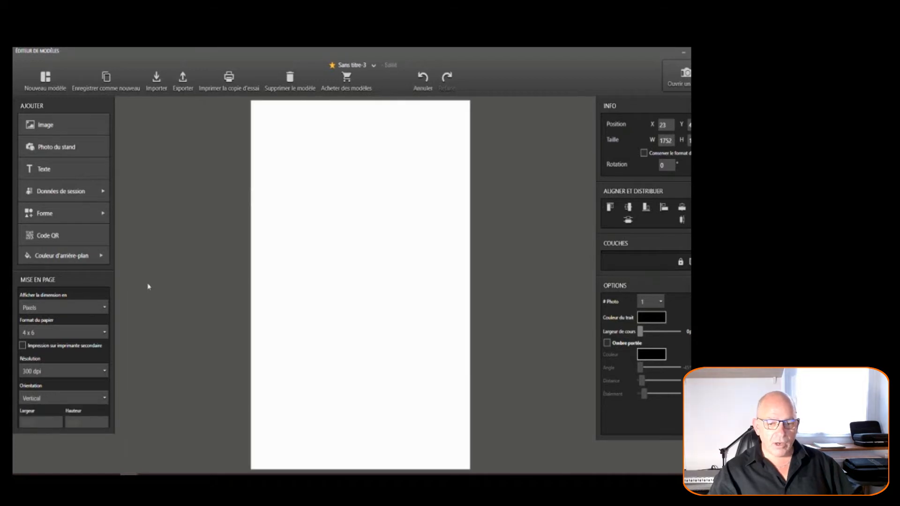
Step: Insert the double-strip sample 208.jpg from the photobooth\psd\Nouveau dossier folder as an image on the vertical page
left_click(46, 125)
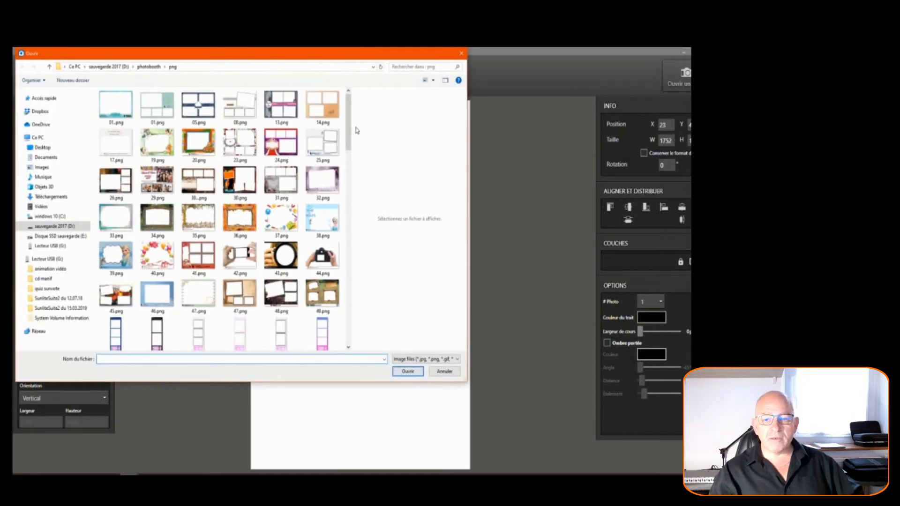
left_click(149, 66)
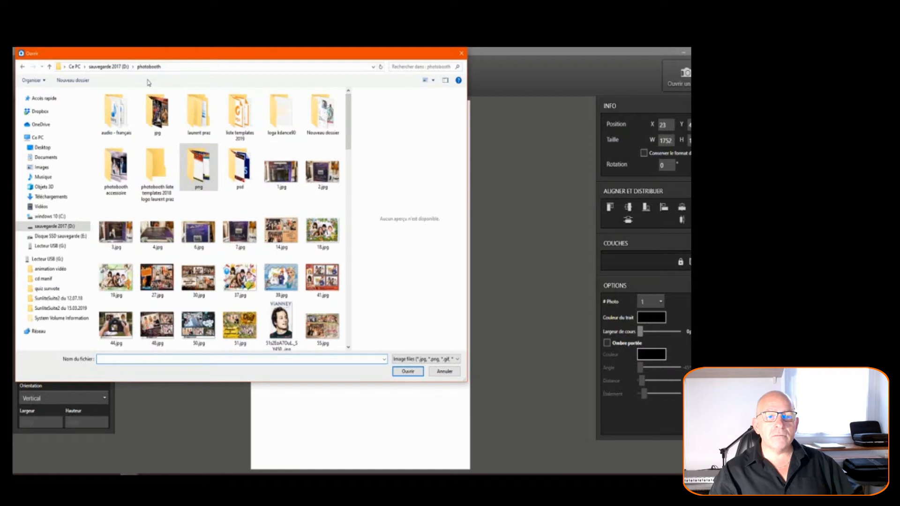
double_click(248, 167)
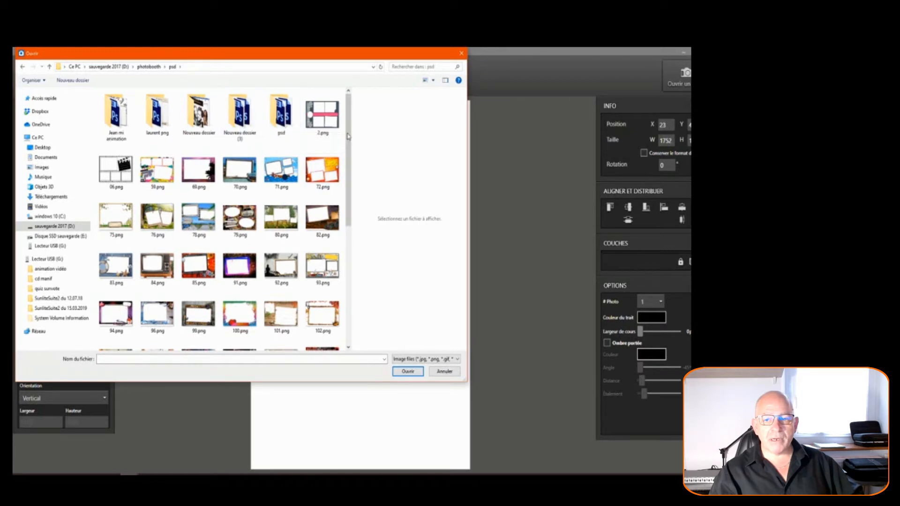
scroll(350, 163, "down", 1)
left_click_drag(350, 163, 342, 279)
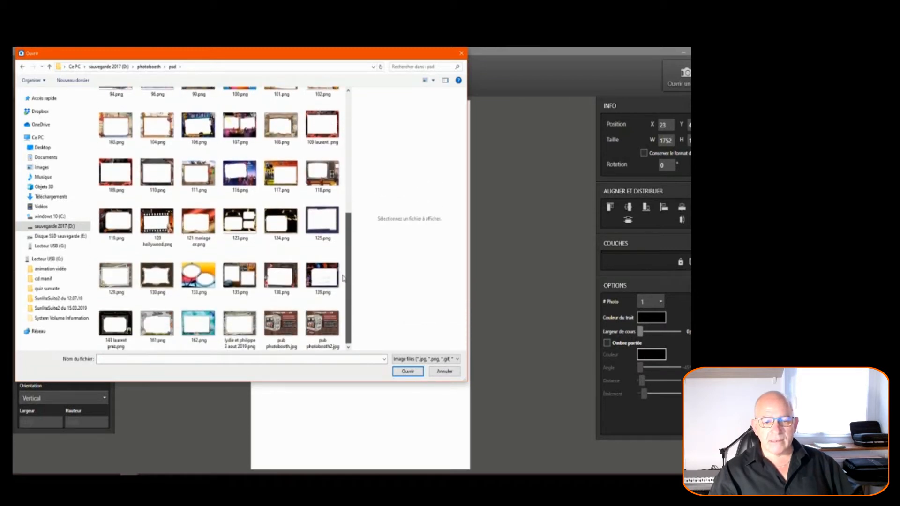
scroll(345, 253, "up", 5)
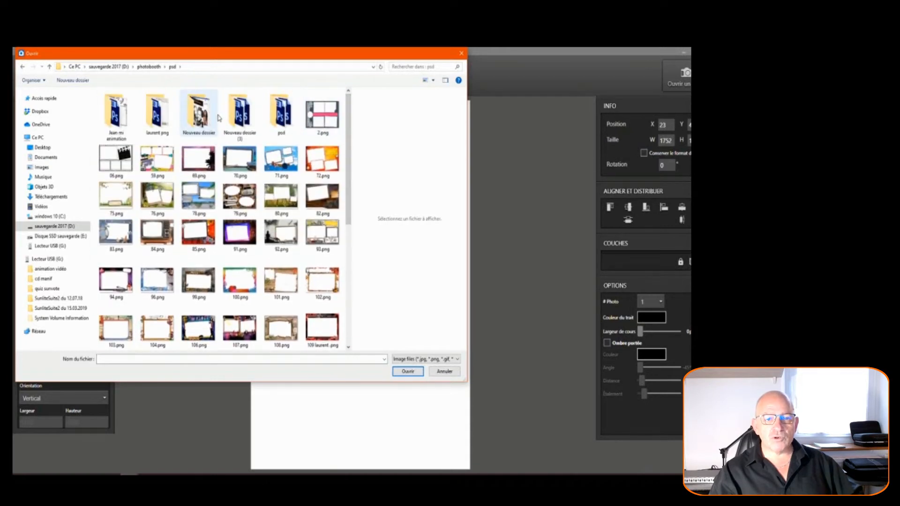
left_click(211, 120)
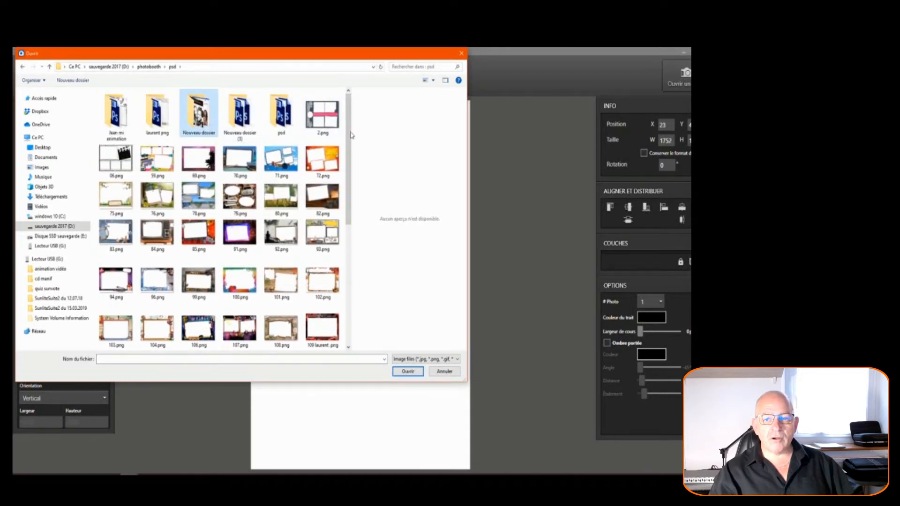
double_click(216, 121)
scroll(329, 313, "down", 10)
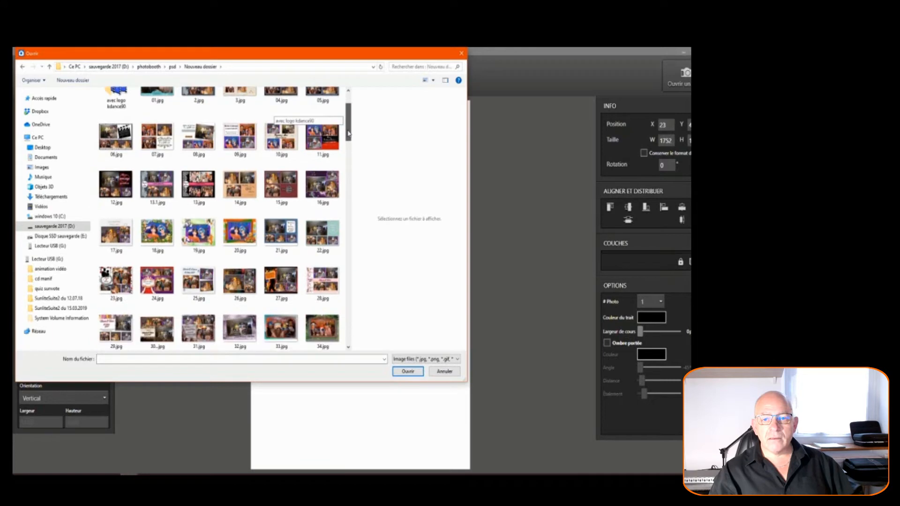
scroll(329, 313, "down", 2)
double_click(324, 293)
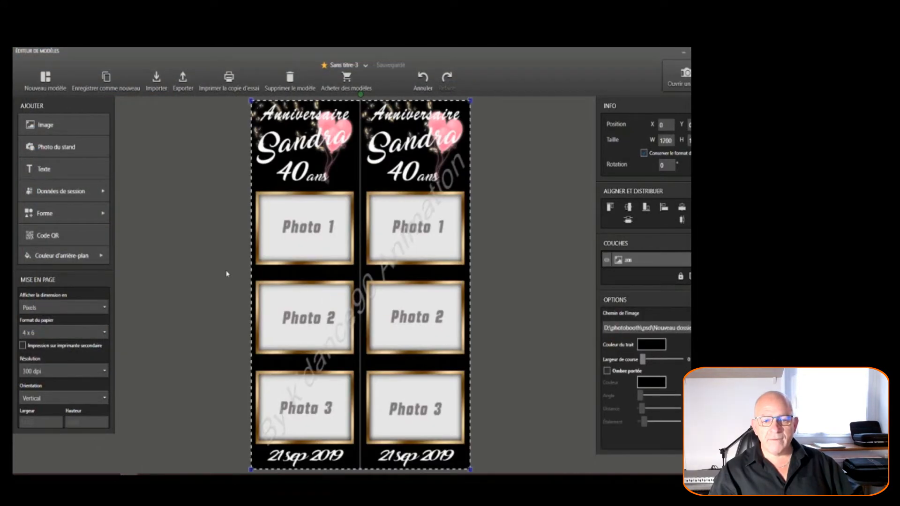
Step: Try the Horizontal orientation with the double-strip image and set the page back to Vertical
left_click(57, 398)
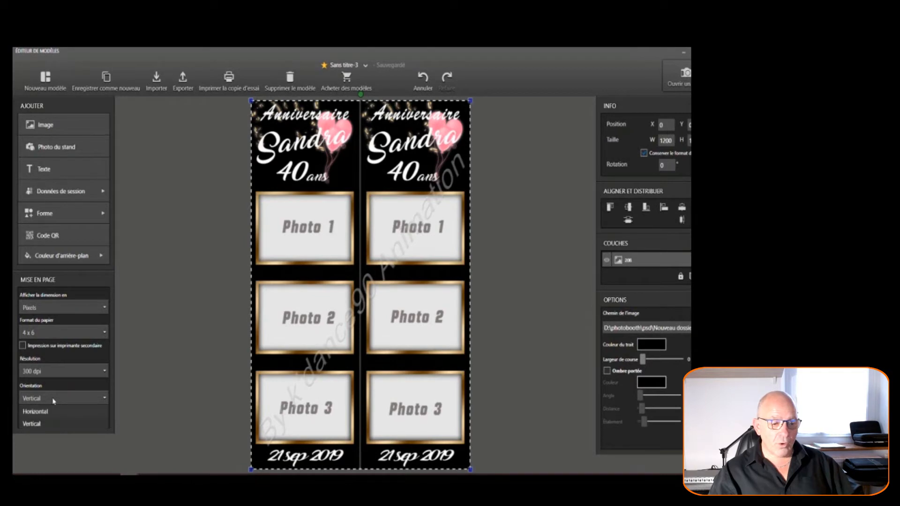
left_click(47, 412)
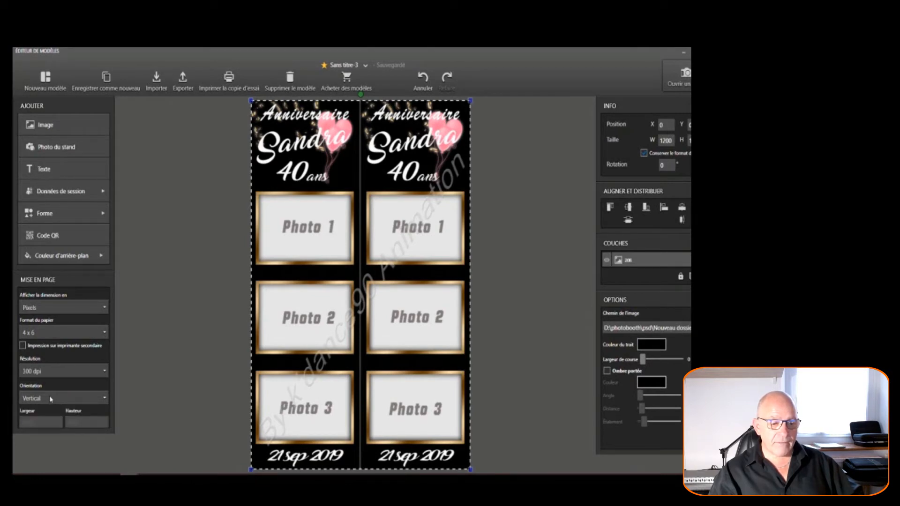
left_click(50, 400)
left_click(45, 414)
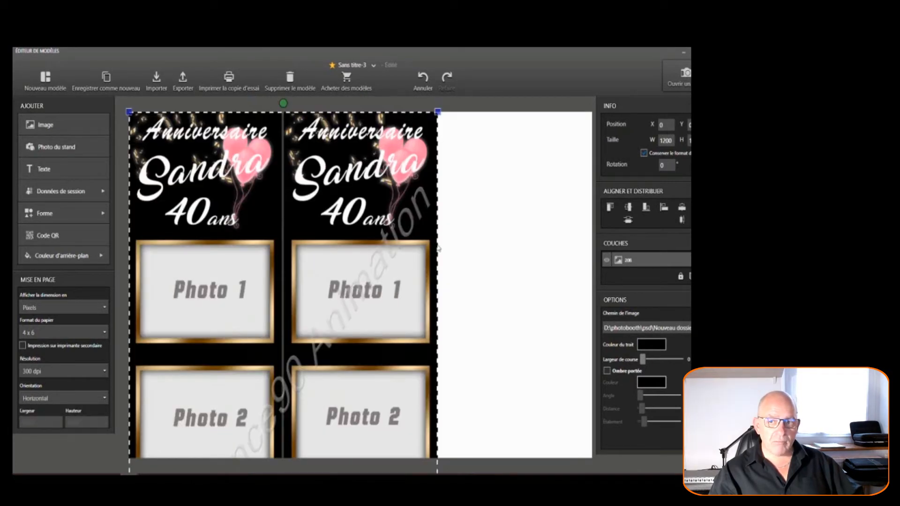
left_click(68, 400)
left_click(41, 424)
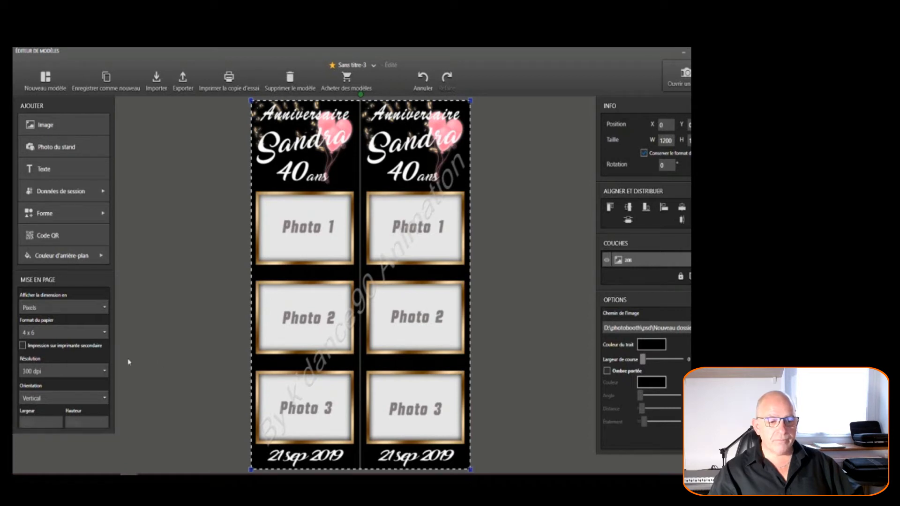
Step: View the online template store page and delete the current double-strip template
left_click(353, 83)
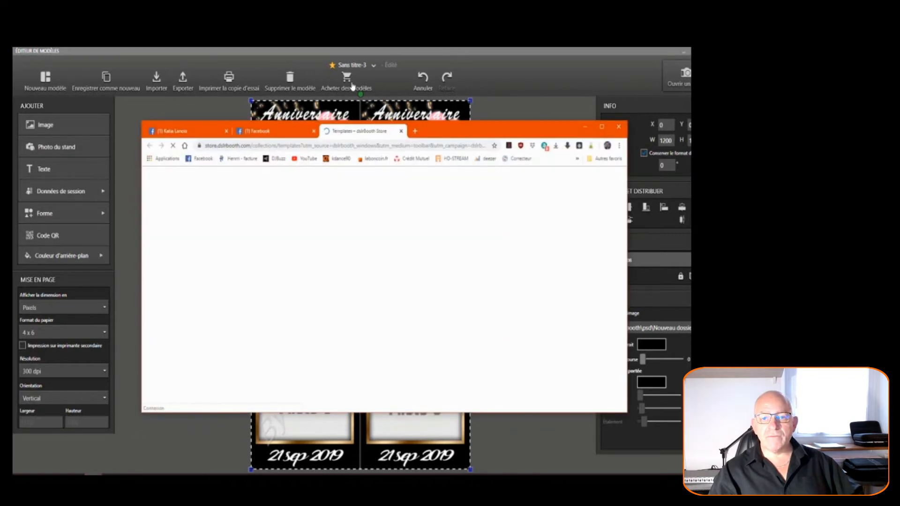
left_click(620, 127)
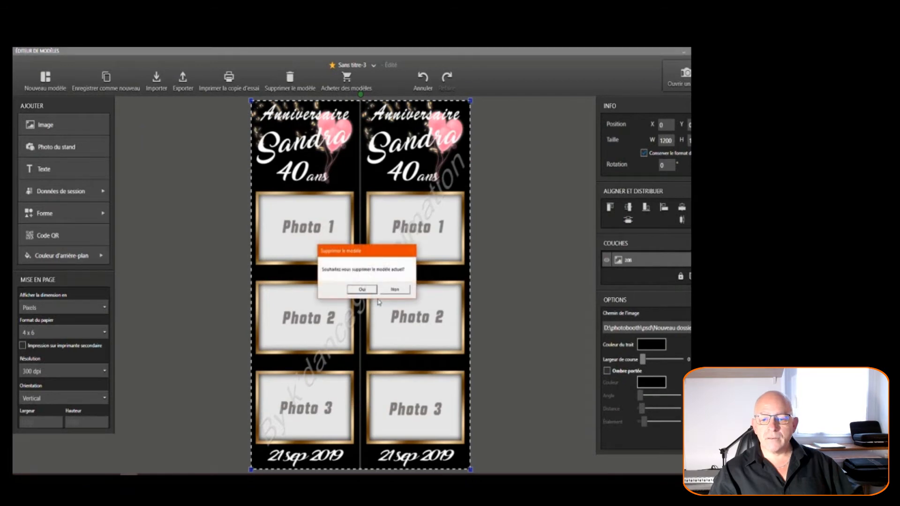
left_click(368, 289)
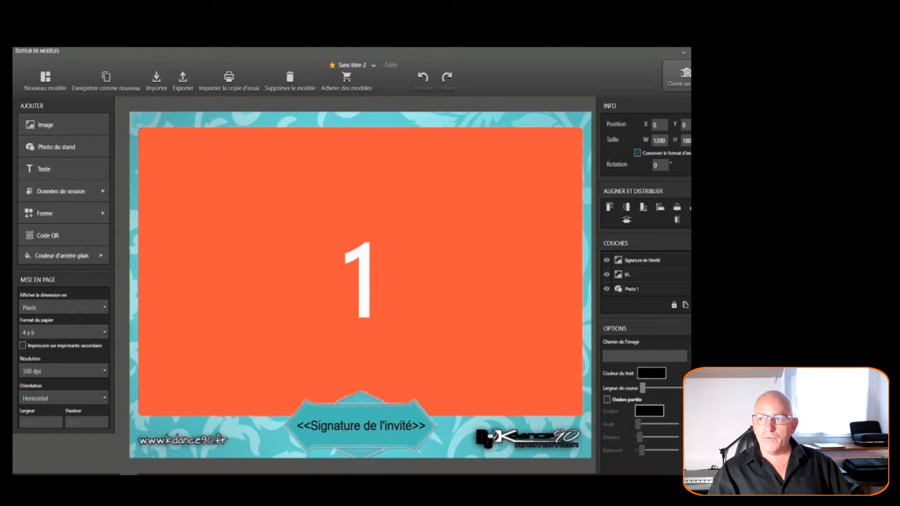
Step: Launch the photo booth in locked full-screen mode and start a photo session
left_click(679, 76)
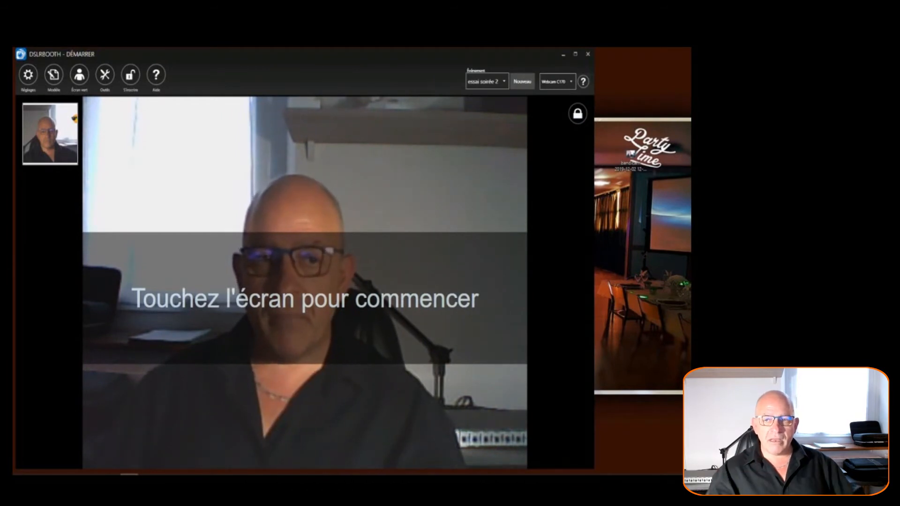
left_click(583, 115)
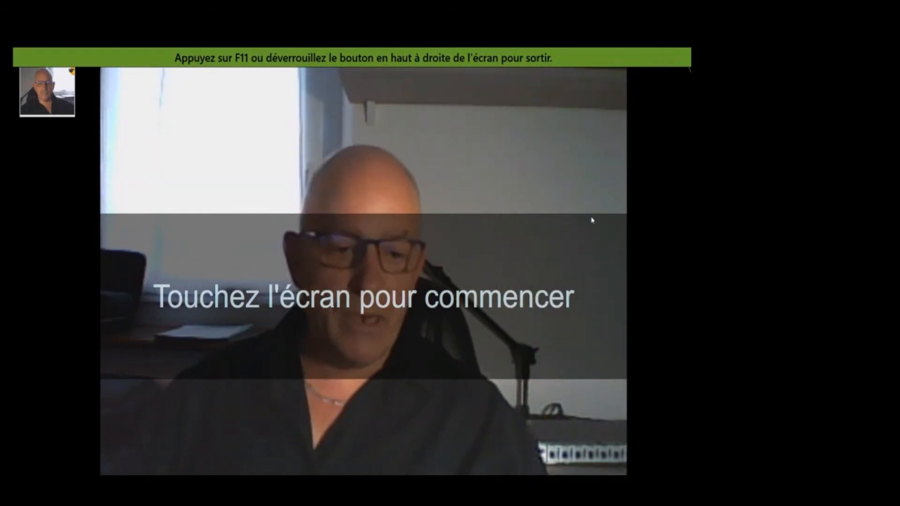
left_click(391, 301)
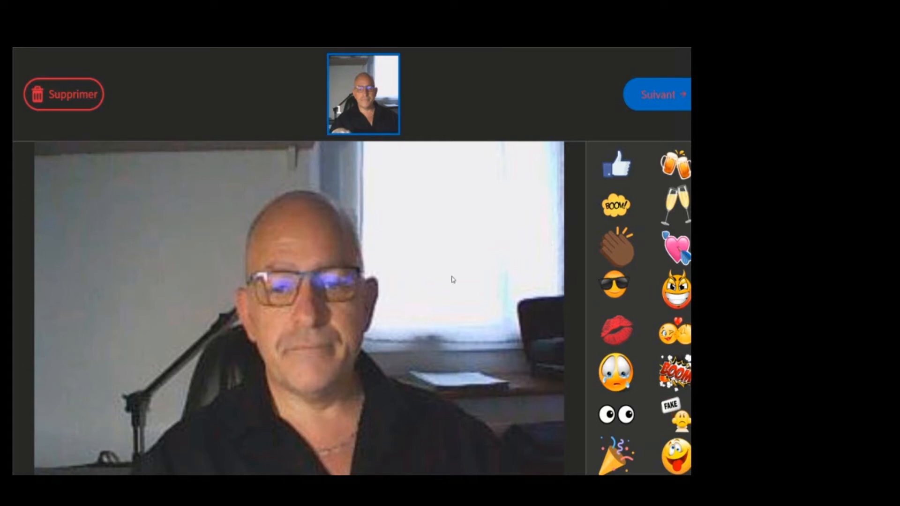
Step: Add a BOOM! sticker to the captured photo, shrink it and place it over the bright window in the photo's upper right
left_click(629, 220)
left_click_drag(298, 328, 443, 247)
left_click_drag(520, 166, 442, 255)
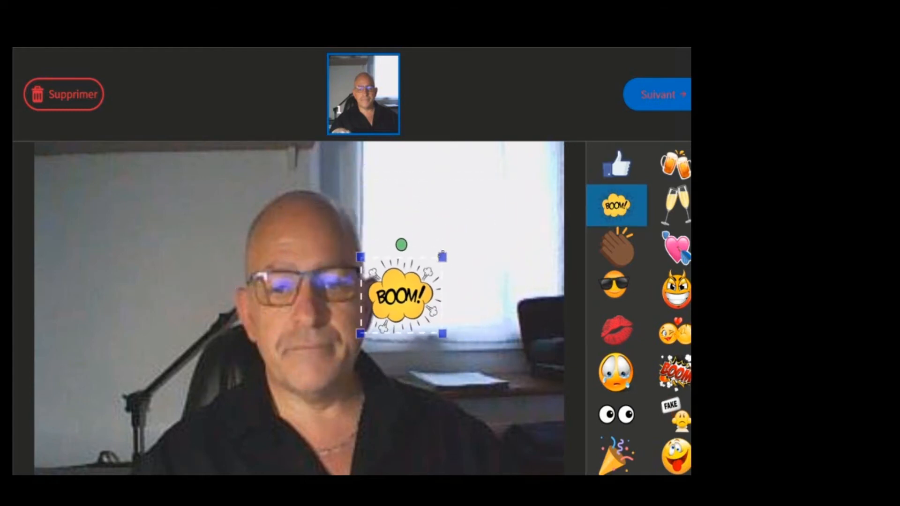
left_click_drag(401, 295, 483, 216)
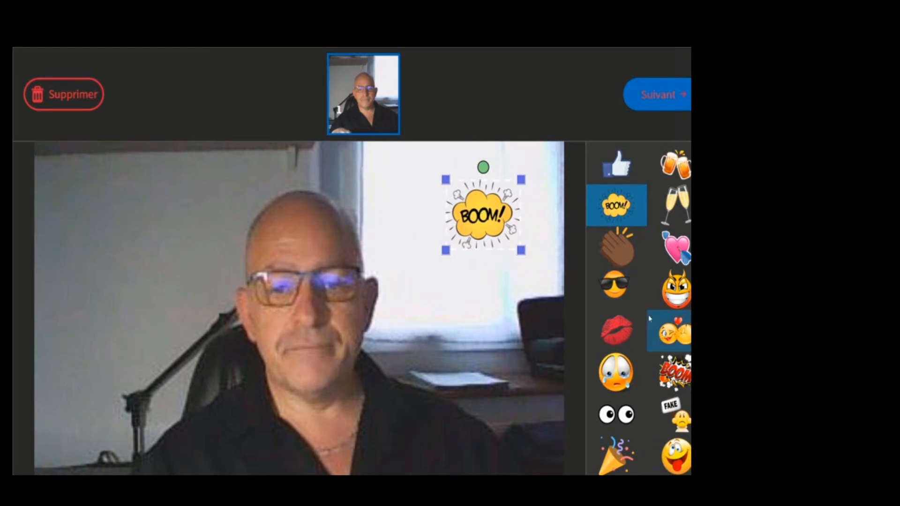
Step: Add a clapping-hand sticker in the photo's upper left corner and continue to the signature stage
left_click(616, 247)
left_click_drag(350, 257, 82, 212)
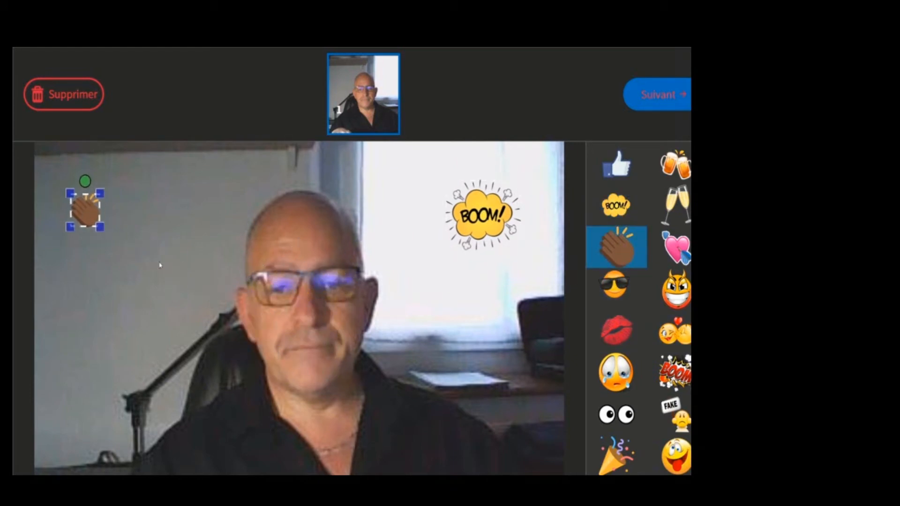
left_click(660, 104)
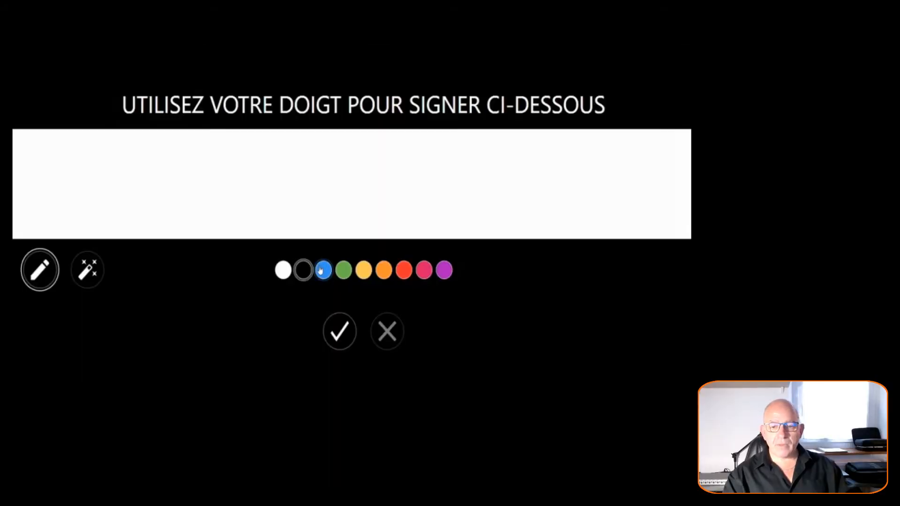
Step: Scribble a guest signature across the signing area in blue and red, and validate it
left_click(321, 272)
mouse_move(193, 165)
left_mouse_down()
mouse_move(484, 202)
mouse_move(653, 195)
mouse_move(682, 185)
left_mouse_up()
left_click(403, 270)
mouse_move(159, 168)
left_mouse_down()
mouse_move(122, 177)
mouse_move(544, 166)
left_mouse_up()
mouse_move(428, 219)
left_mouse_down()
mouse_move(578, 165)
mouse_move(654, 188)
left_mouse_up()
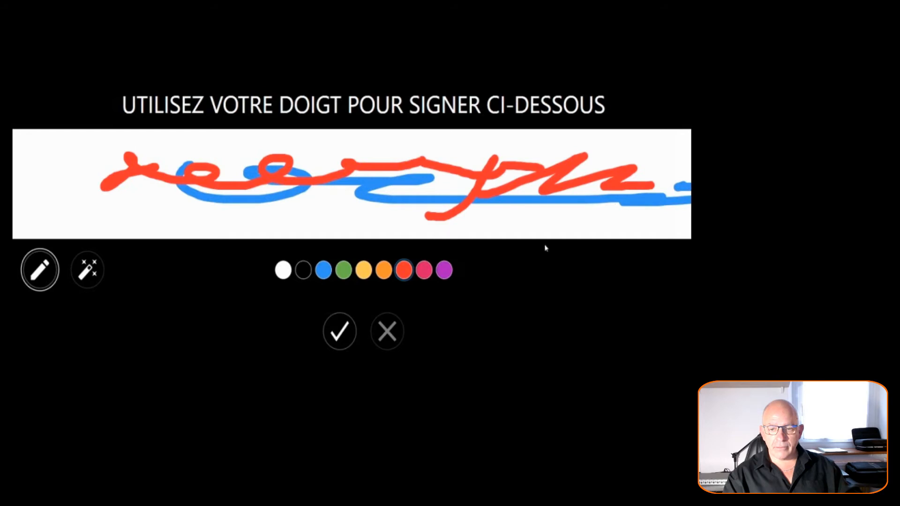
left_click(340, 331)
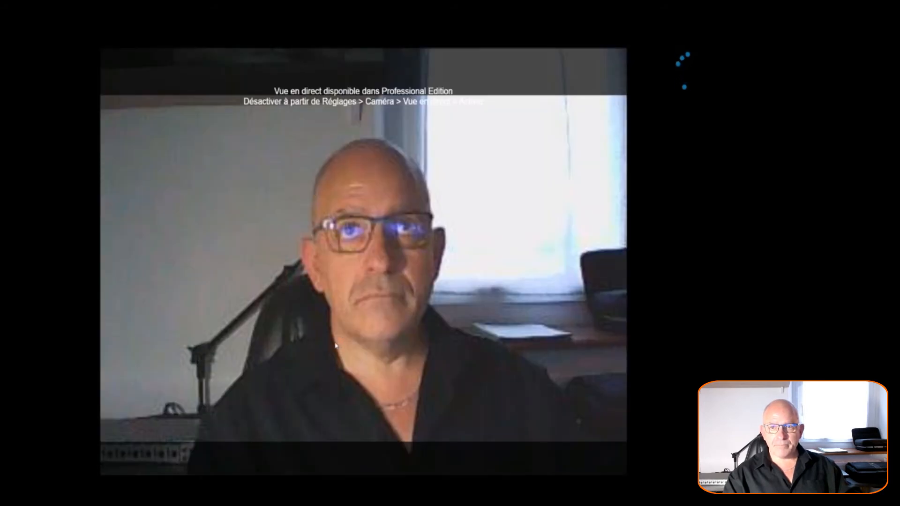
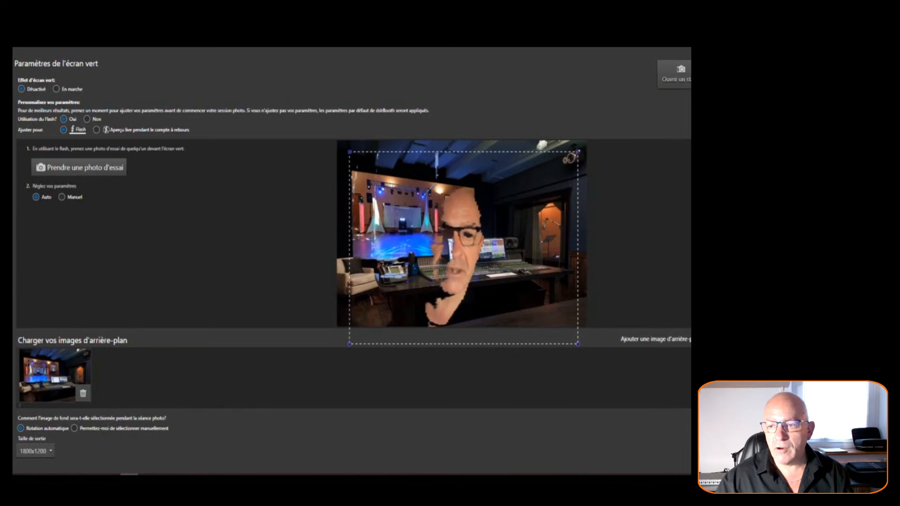
Step: Shrink the camera cut-out over the studio background, and delete that background image
left_click_drag(445, 317, 516, 259)
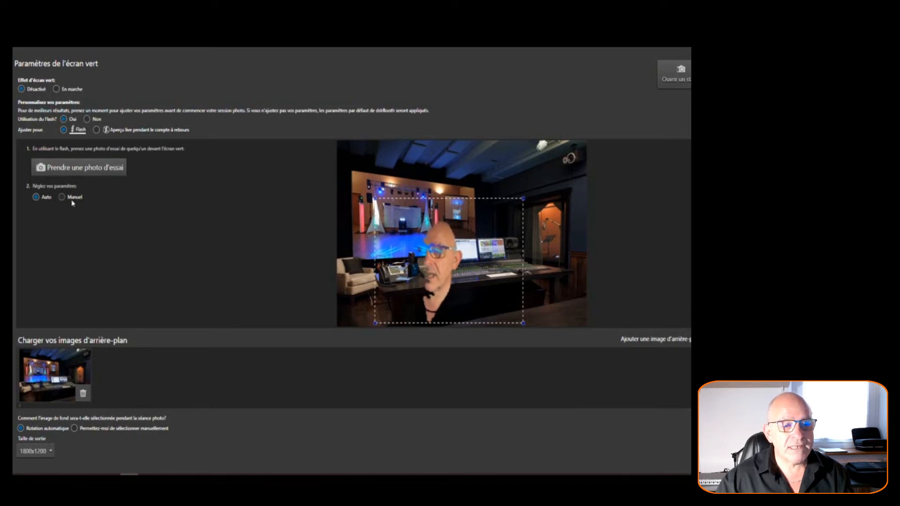
left_click(83, 393)
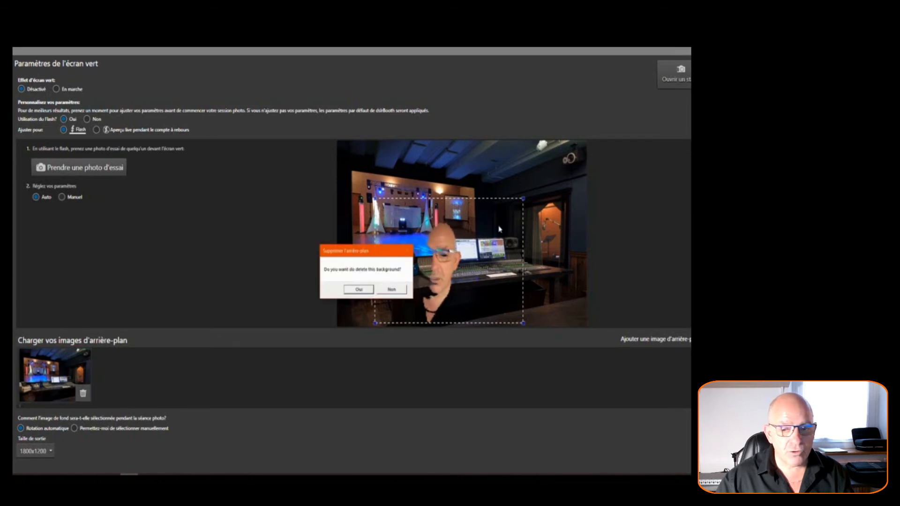
left_click(359, 290)
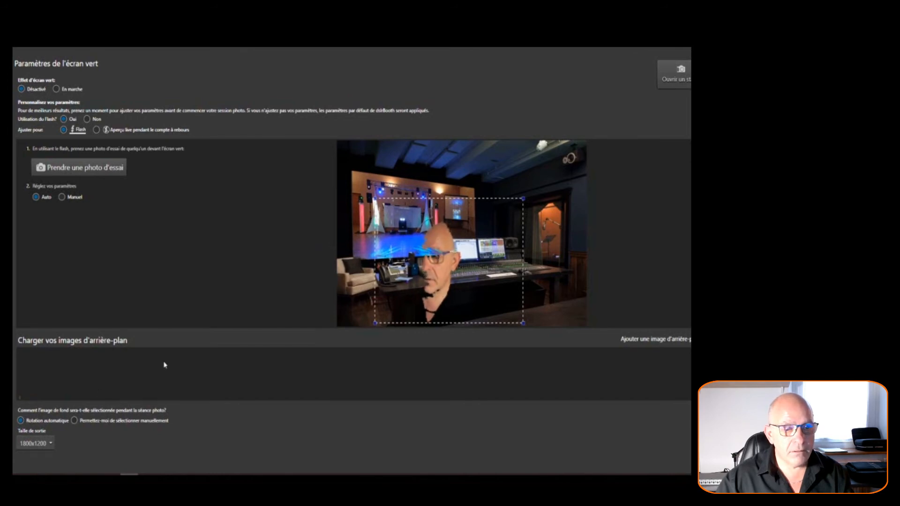
Step: Choose the stickers-micro-retro microphone PNG from the Images folder as the overlay of a new background, and try to add it
left_click(647, 339)
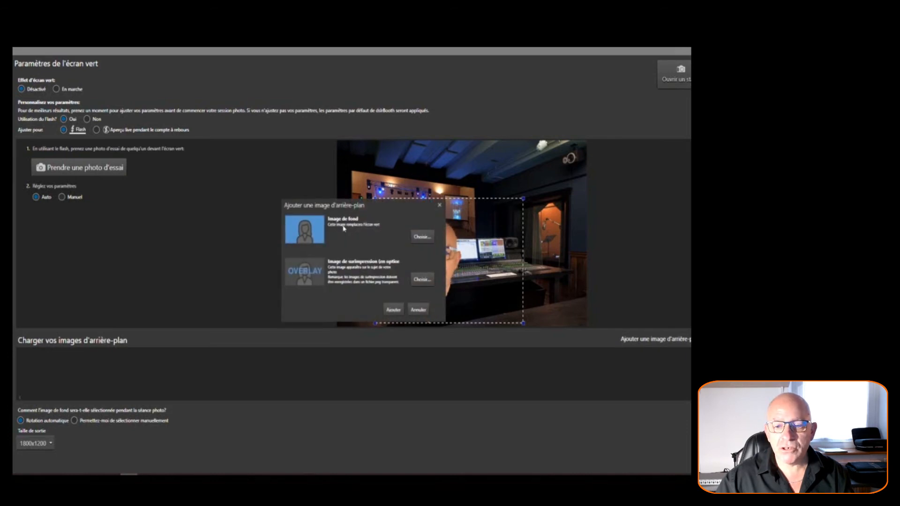
left_click(422, 281)
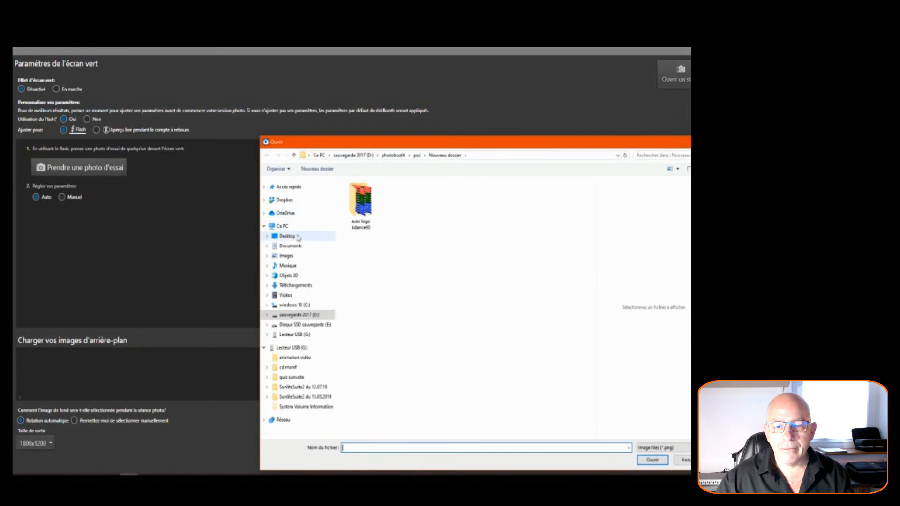
left_click(292, 261)
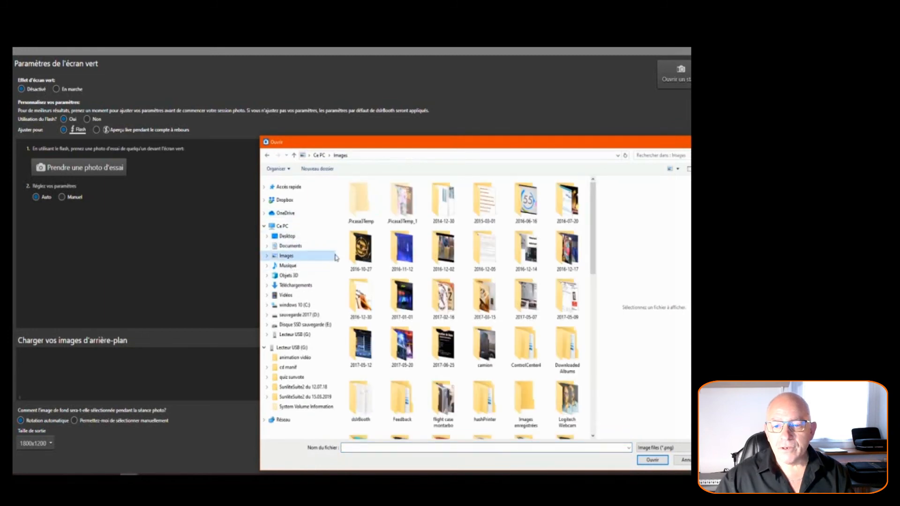
scroll(414, 344, "down", 10)
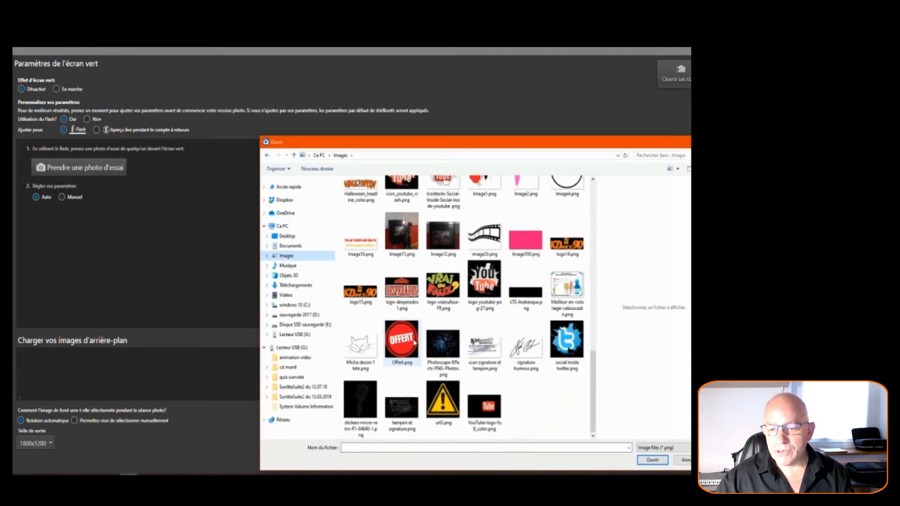
double_click(361, 402)
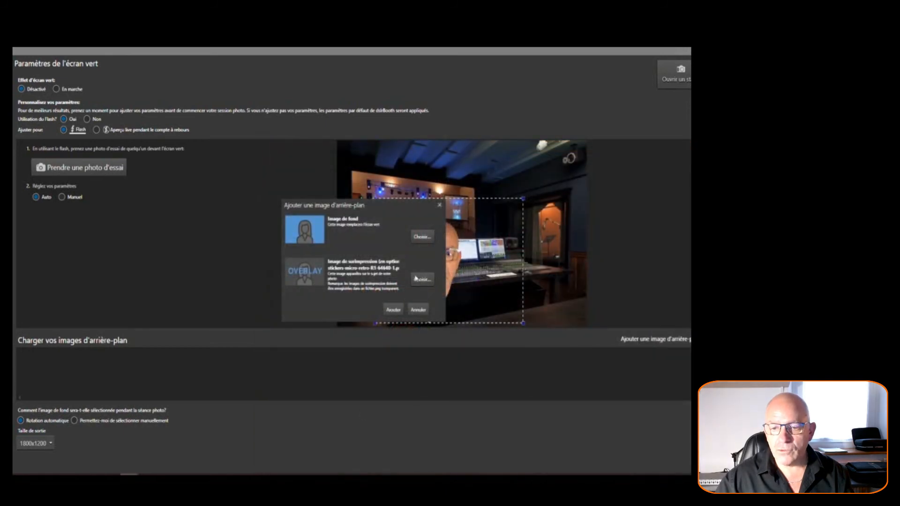
left_click(393, 310)
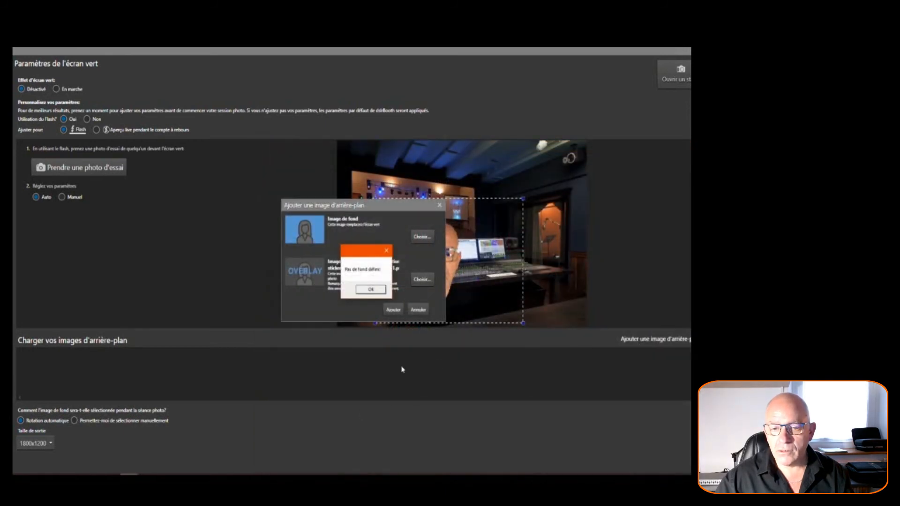
left_click(370, 289)
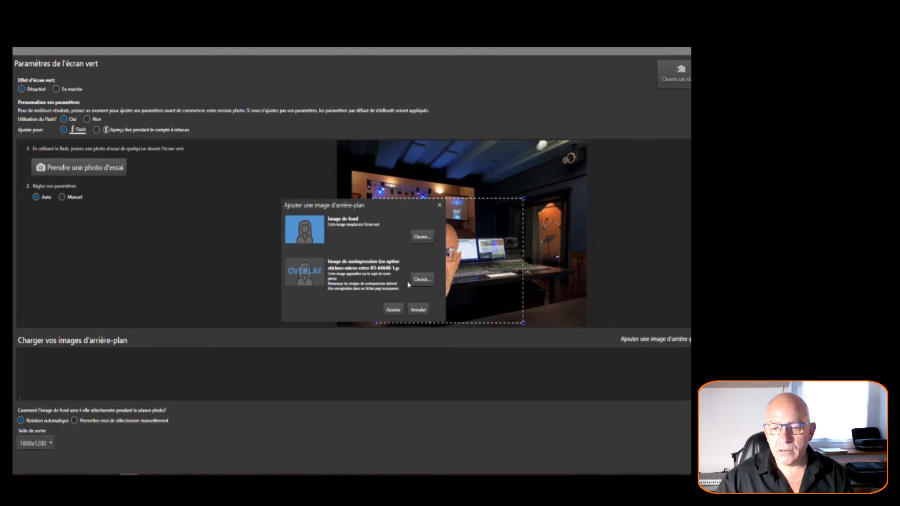
Step: Choose the chalkboard picture from the Images folder as the background image, and add it together with the microphone overlay
left_click(420, 241)
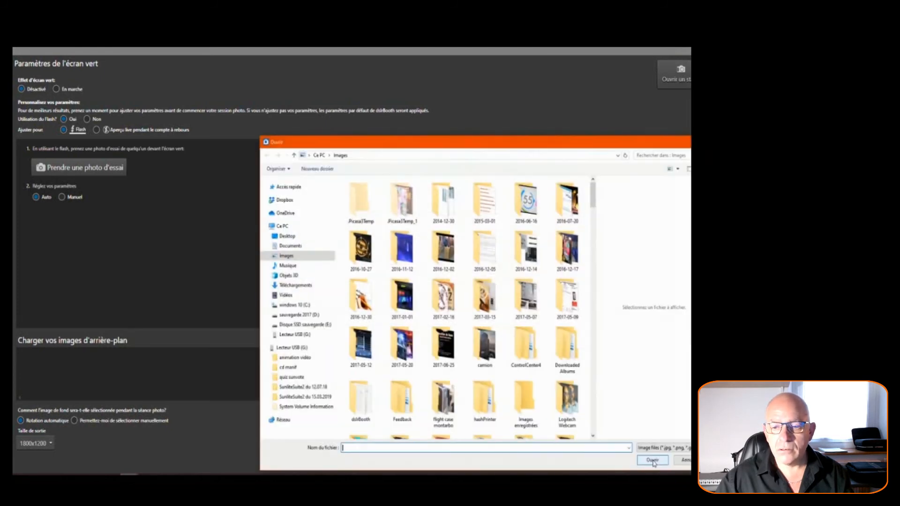
scroll(459, 411, "down", 10)
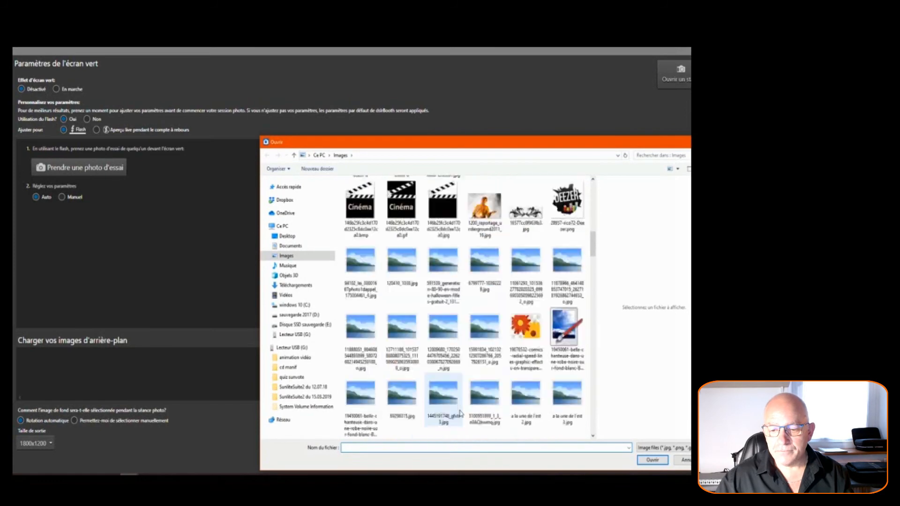
double_click(567, 337)
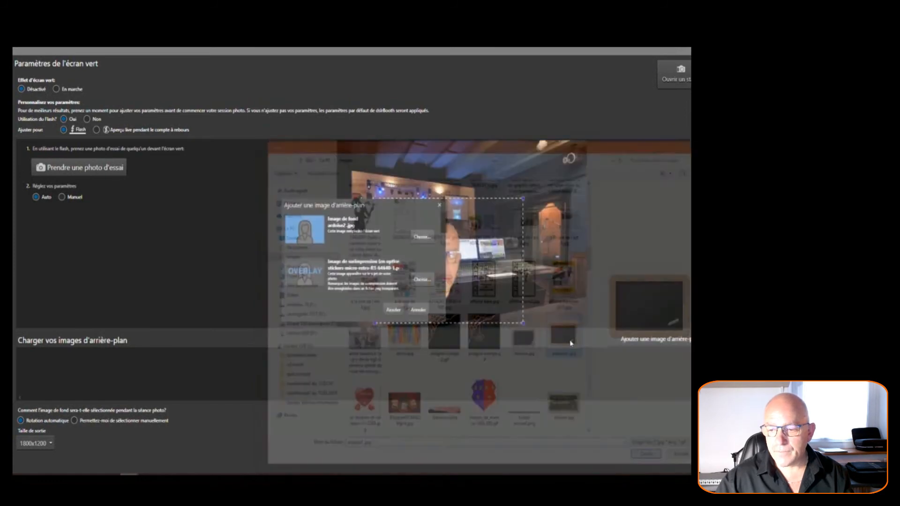
left_click(394, 311)
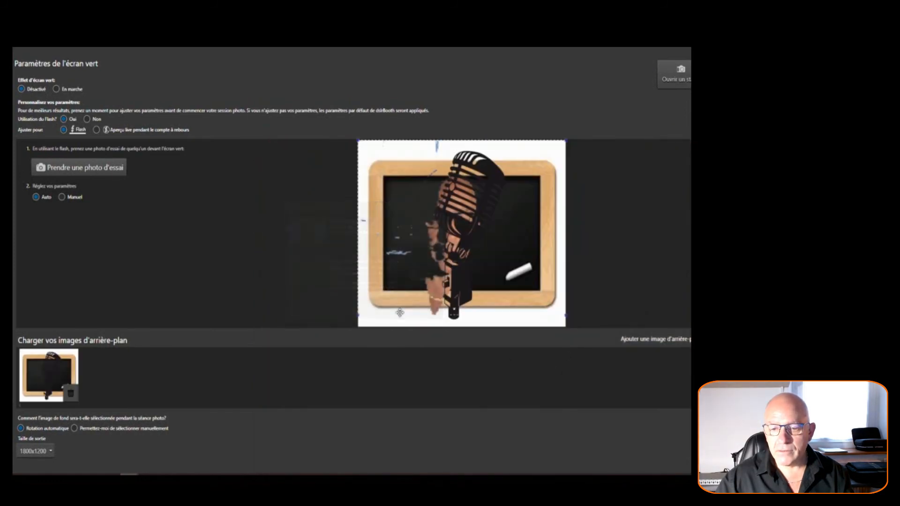
Step: Shrink the camera cut-out and place it at the lower-left corner of the chalkboard background
left_click_drag(471, 227, 458, 234)
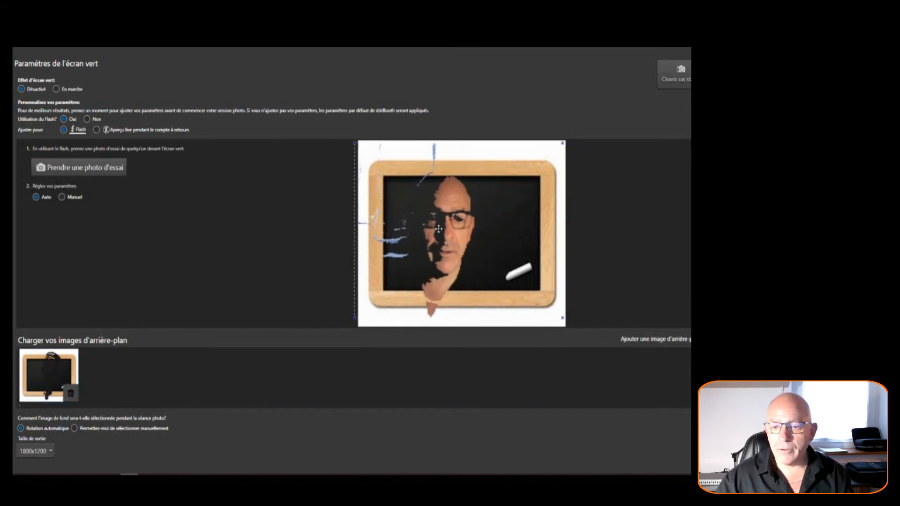
left_click(655, 338)
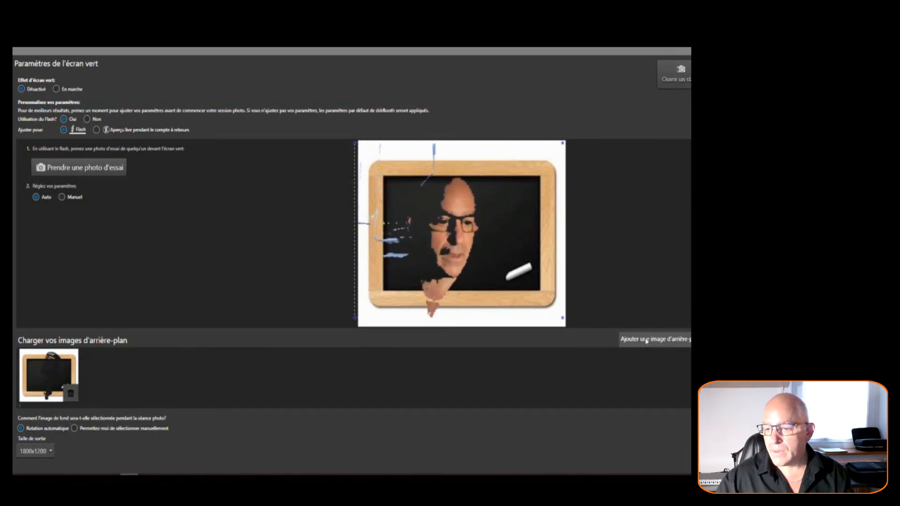
left_click(418, 310)
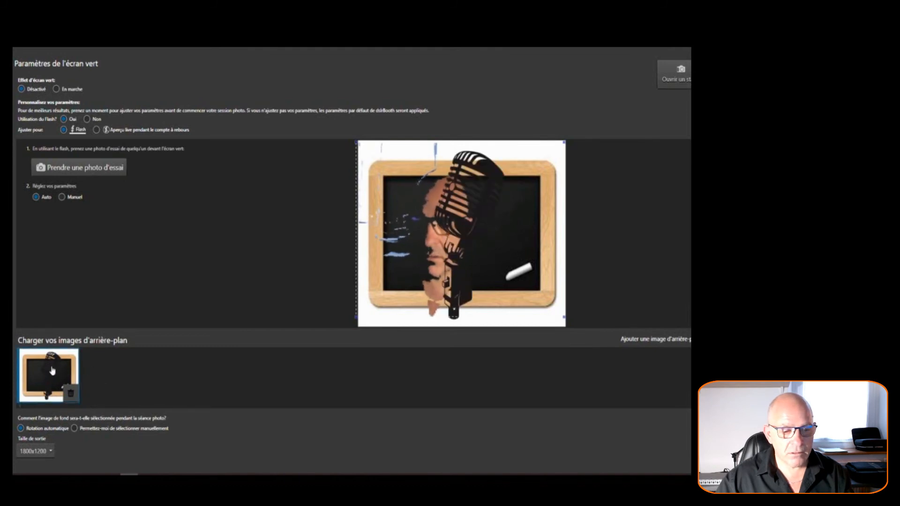
left_click_drag(463, 219, 432, 223)
left_click_drag(534, 147, 420, 265)
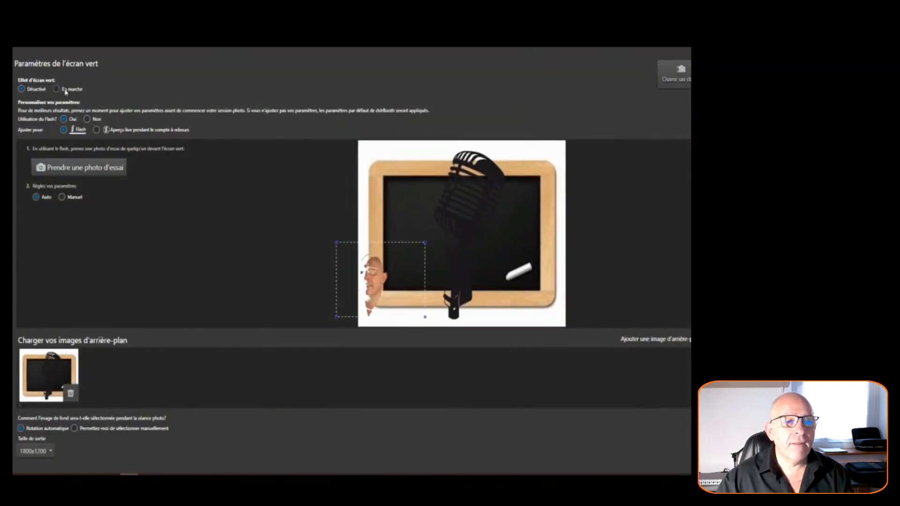
Step: Turn on the green-screen effect and open the booth to preview it
left_click(71, 90)
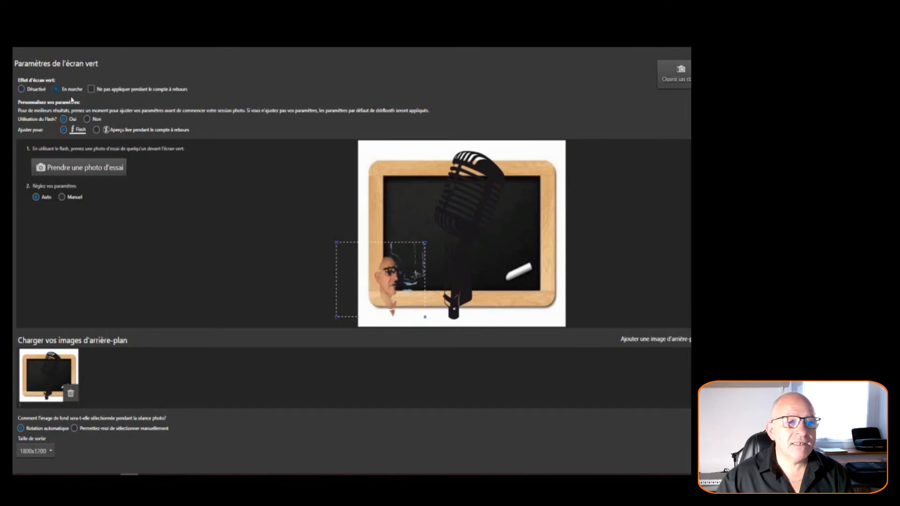
left_click(677, 71)
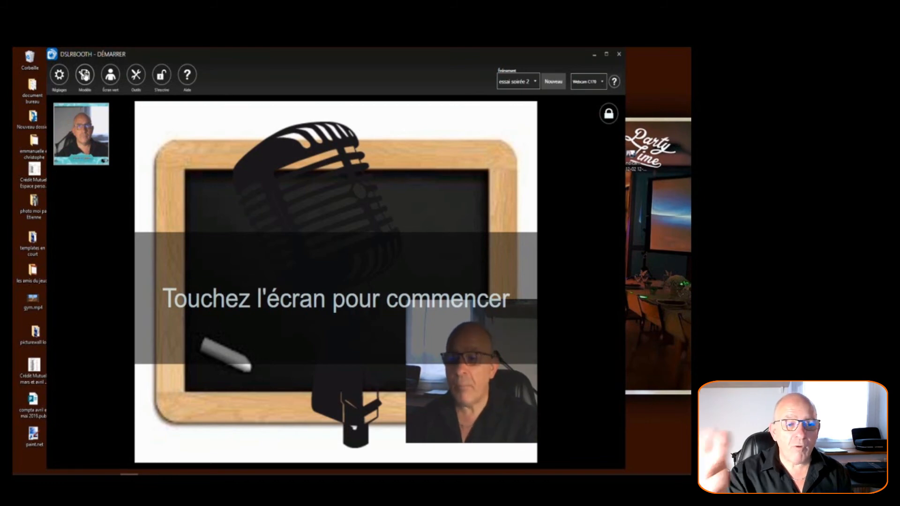
Step: Return to the green-screen settings, turn the effect off and reopen the booth
left_click(86, 74)
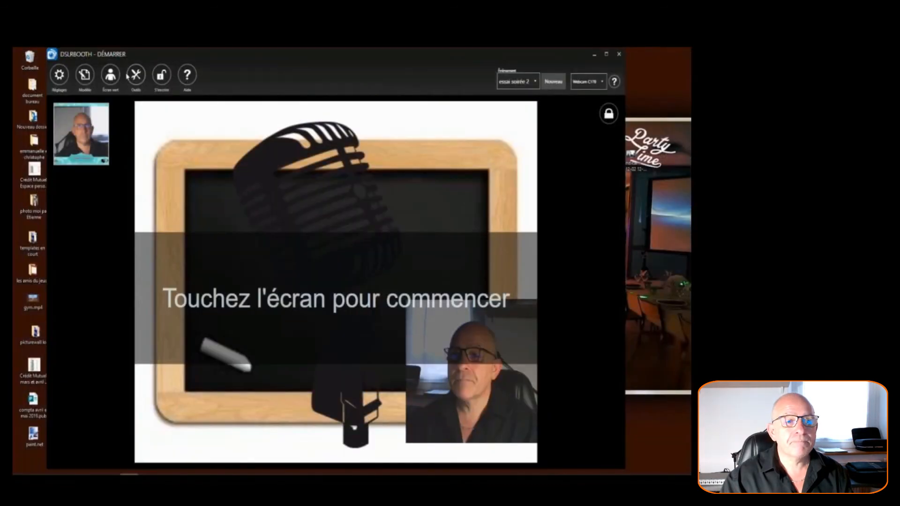
left_click(110, 74)
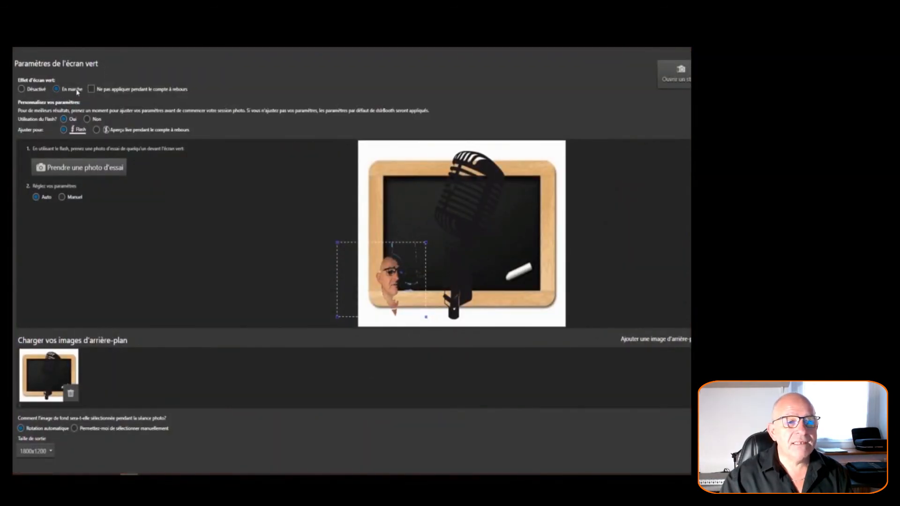
left_click(22, 90)
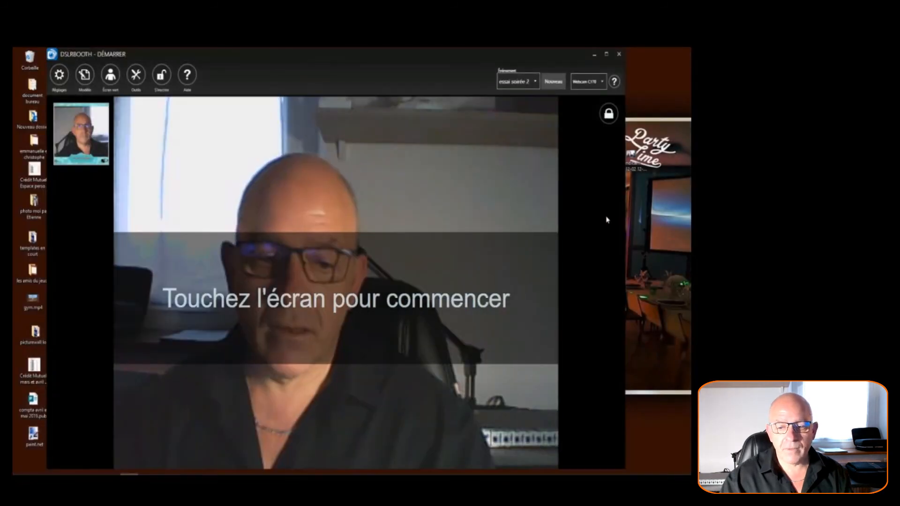
Step: Review the booth's list of tools, from image viewing and slideshow to lock screen and remote control, and close it
left_click(136, 78)
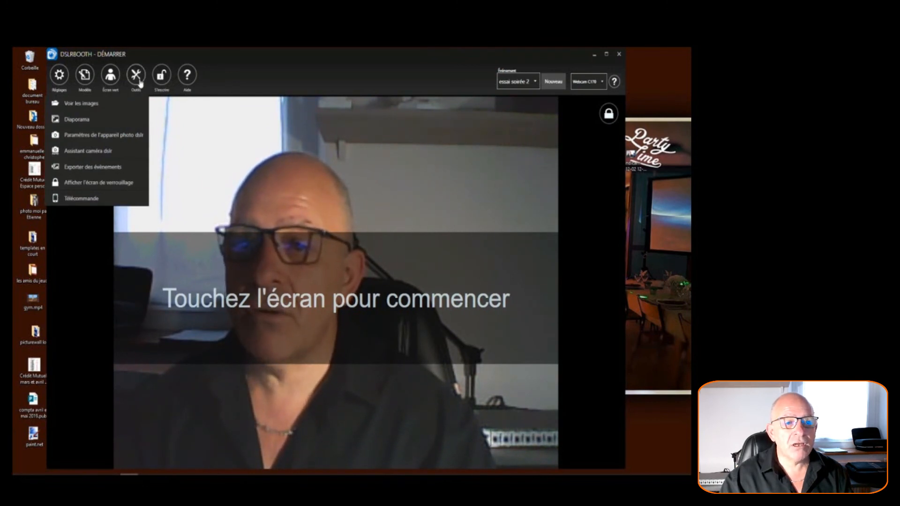
left_click(139, 81)
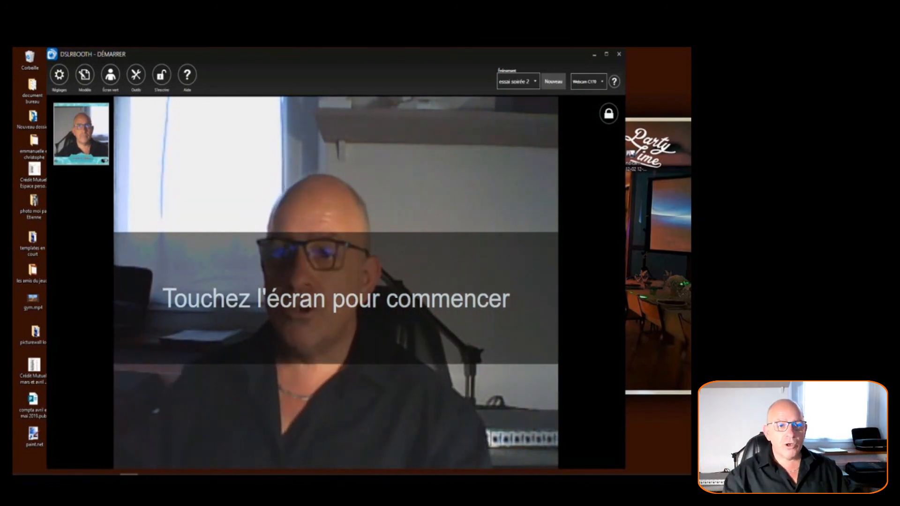
Step: Open the template editor and reduce it to a floating window placed over the booth screen
left_click(84, 74)
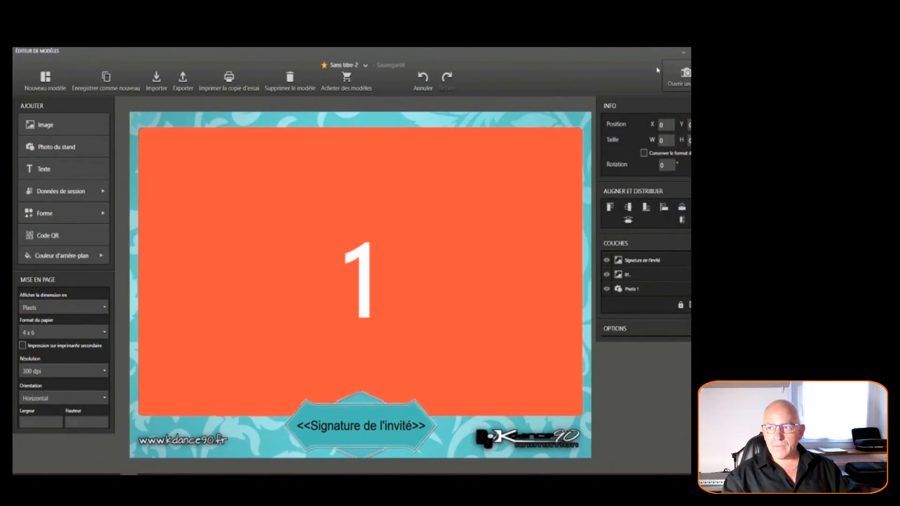
double_click(657, 55)
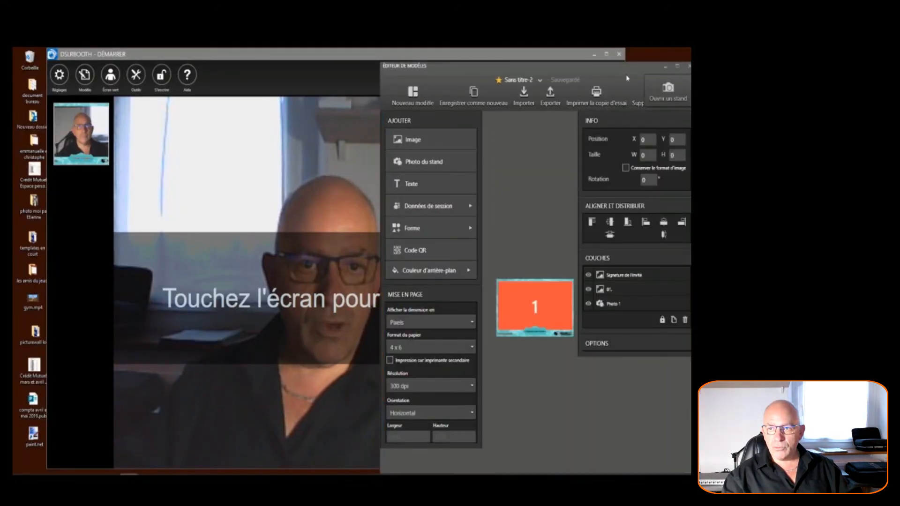
left_click_drag(592, 67, 368, 62)
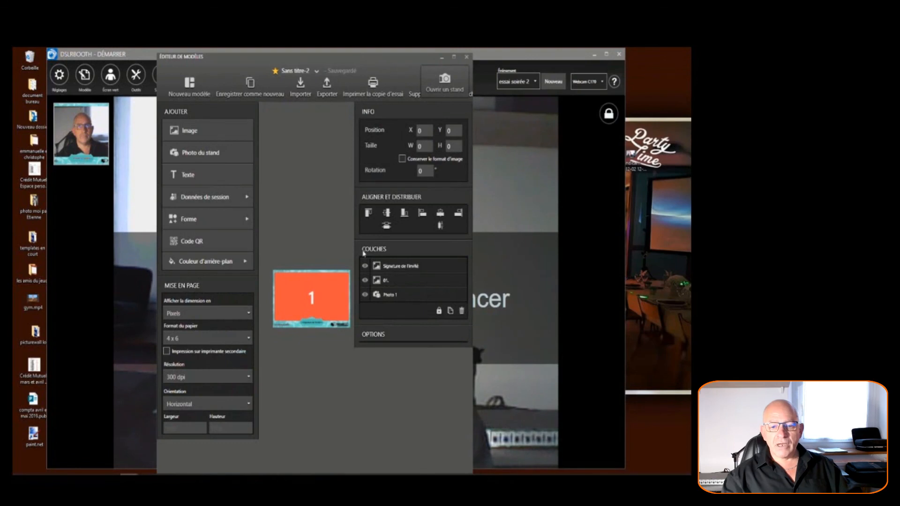
Step: Narrow and widen the template editor window several times to examine how the template preview scales
left_click_drag(472, 127, 387, 141)
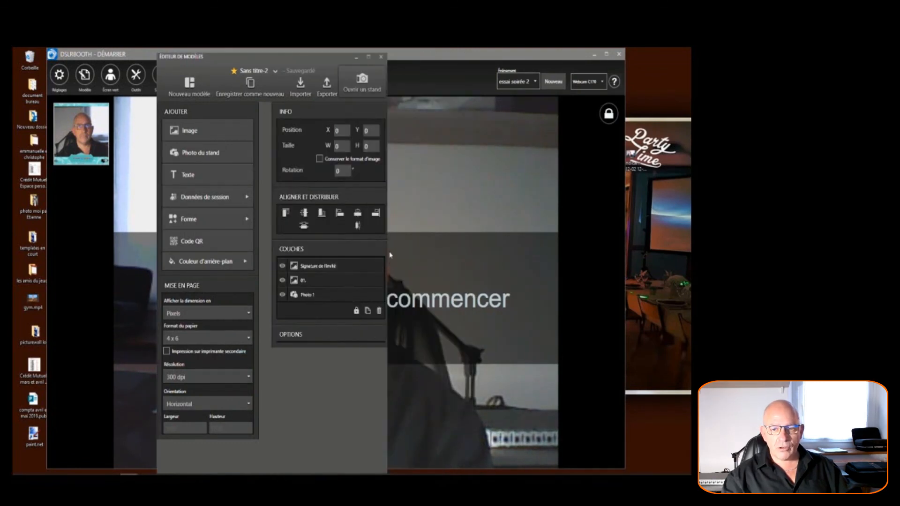
left_click_drag(386, 247, 476, 246)
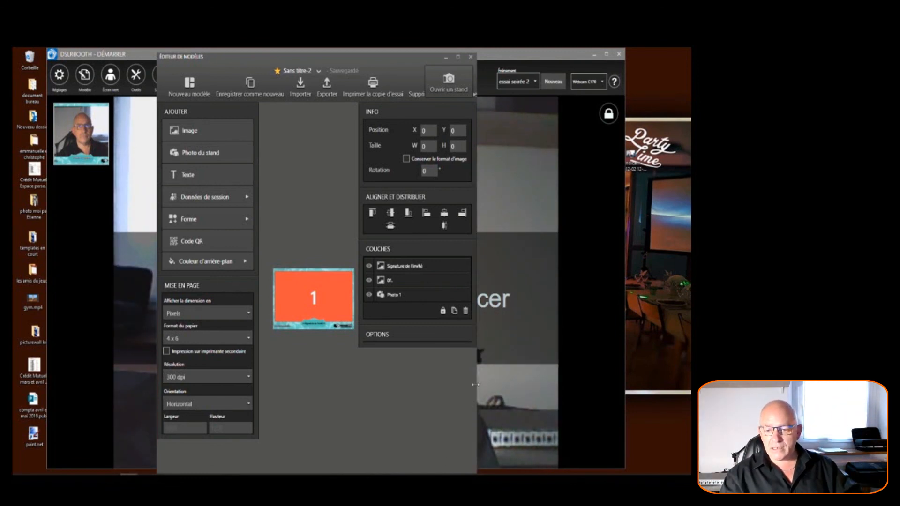
left_click_drag(475, 388, 632, 385)
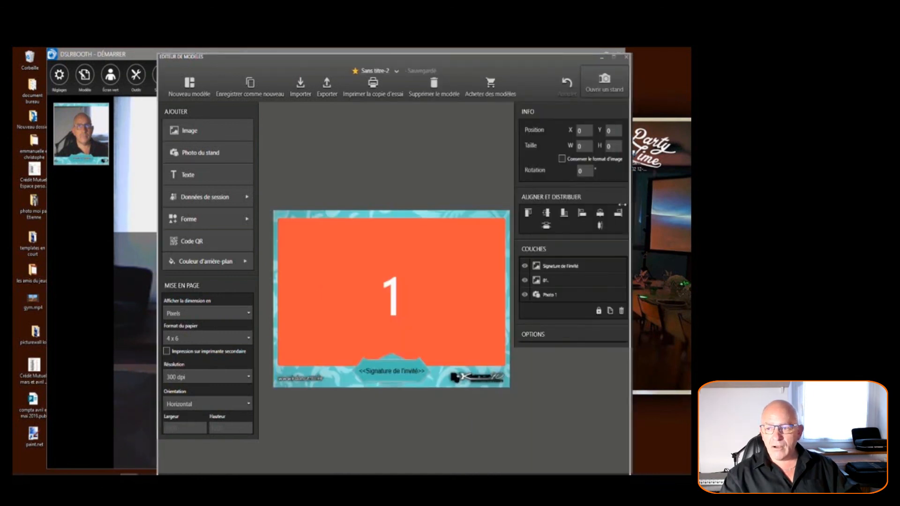
left_click_drag(631, 205, 558, 213)
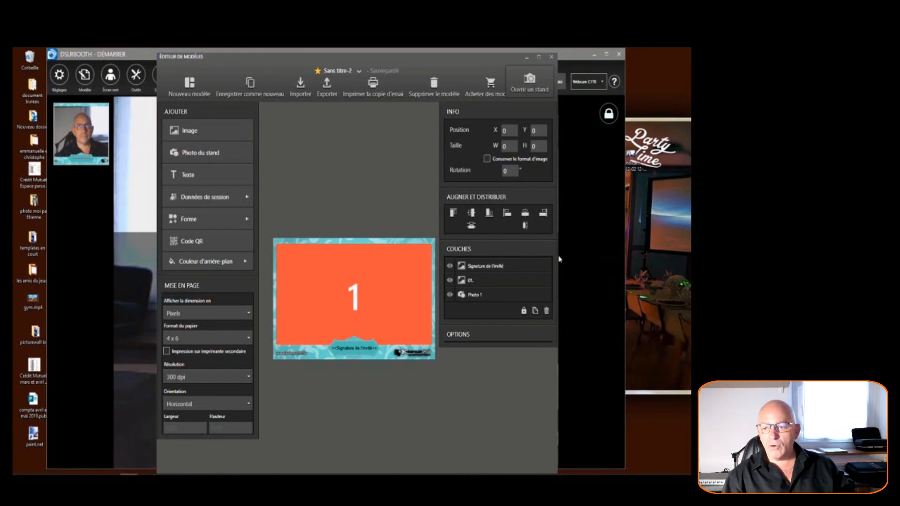
left_click_drag(556, 256, 464, 257)
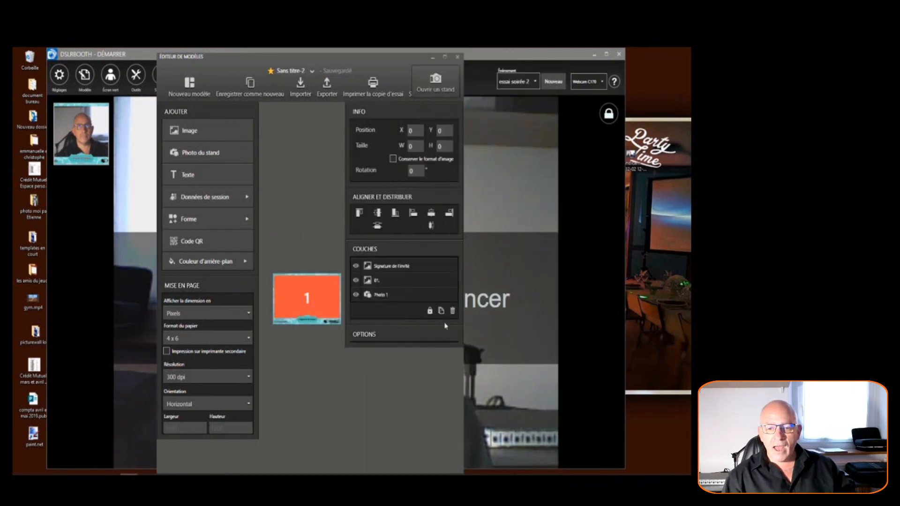
Step: Select the photo 1 placeholder, compare the template preview in a wider and a narrower editor window, and close the editor
left_click(314, 303)
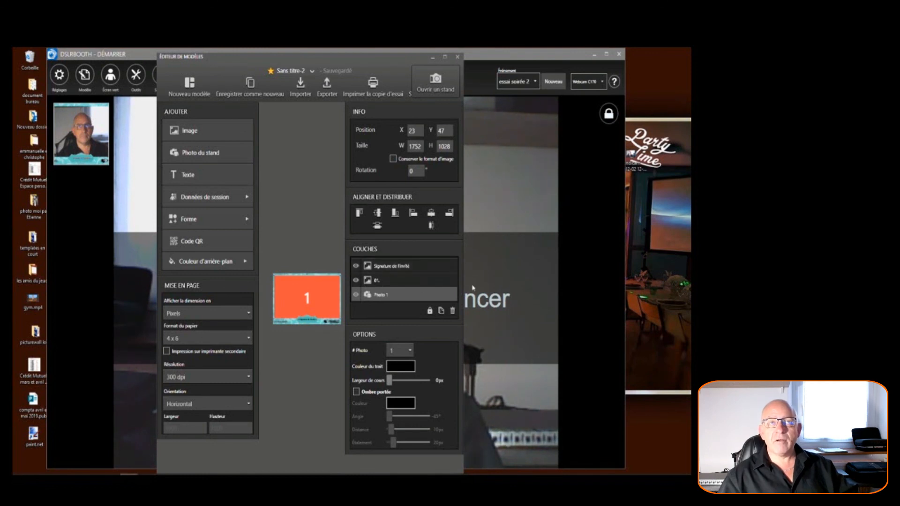
left_click_drag(462, 281, 592, 281)
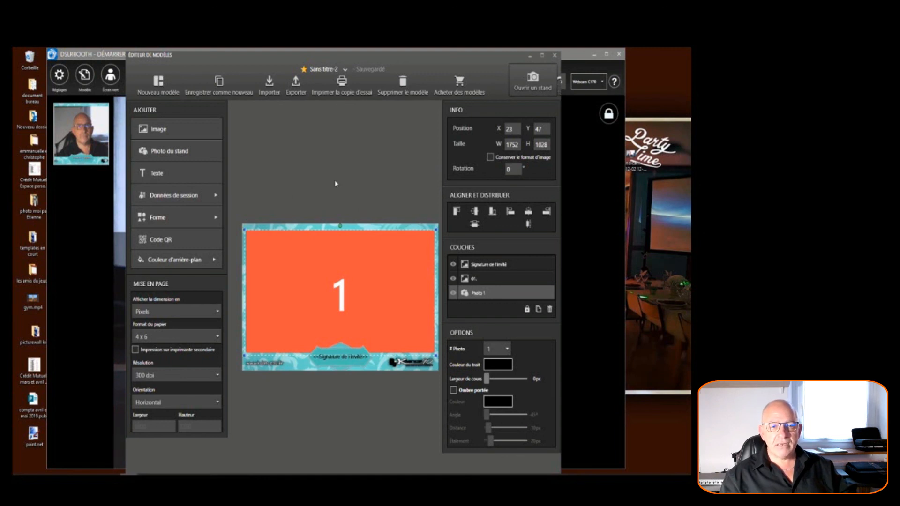
left_click_drag(560, 196, 478, 200)
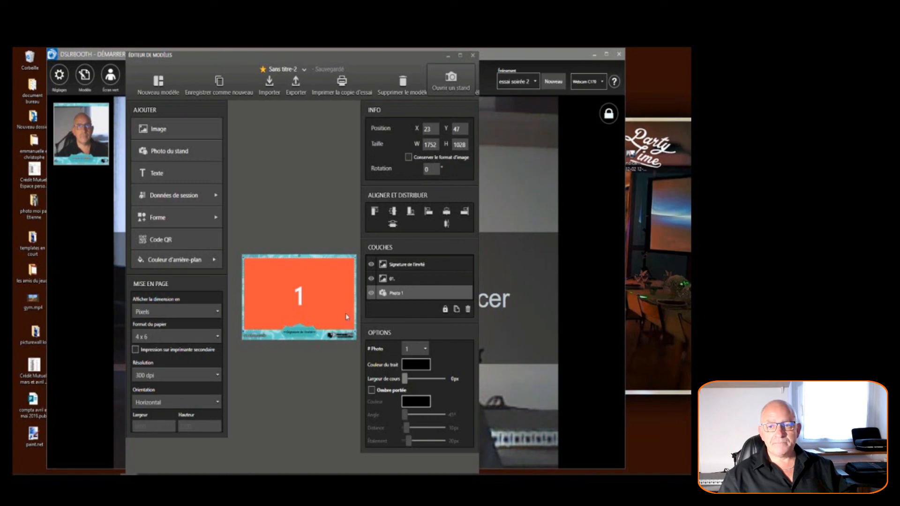
left_click(472, 55)
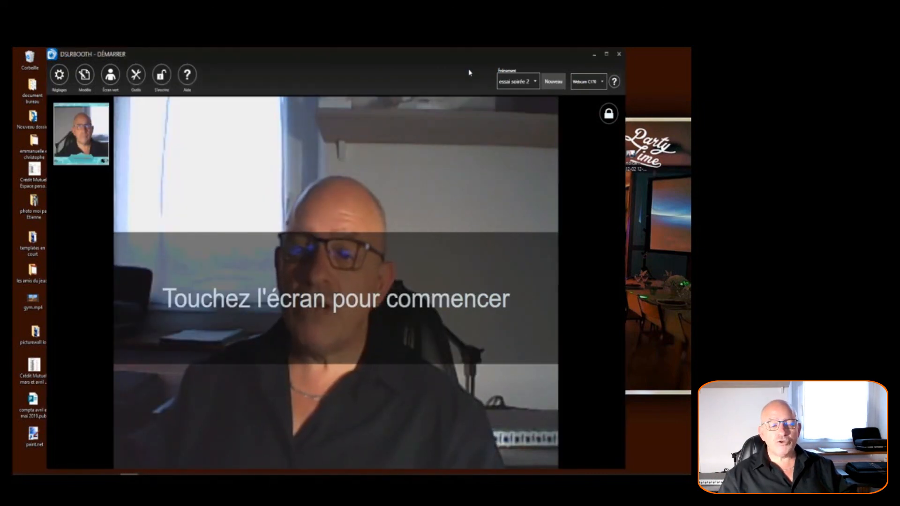